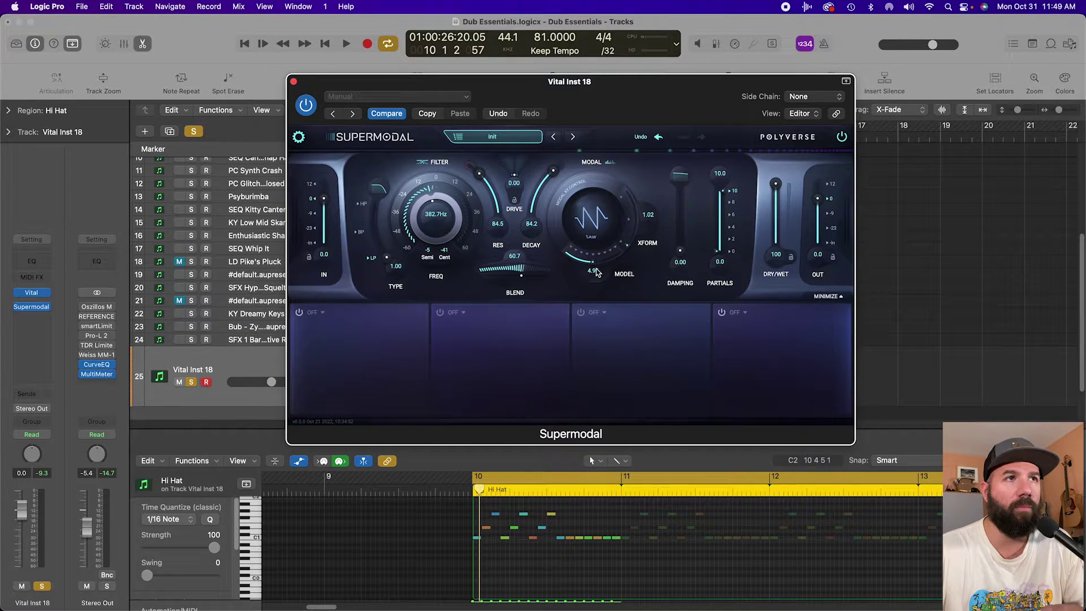
Set Supermodal's first modulation slot to a MIDI/CV Velocity source.
left_click(299, 313)
left_click(300, 313)
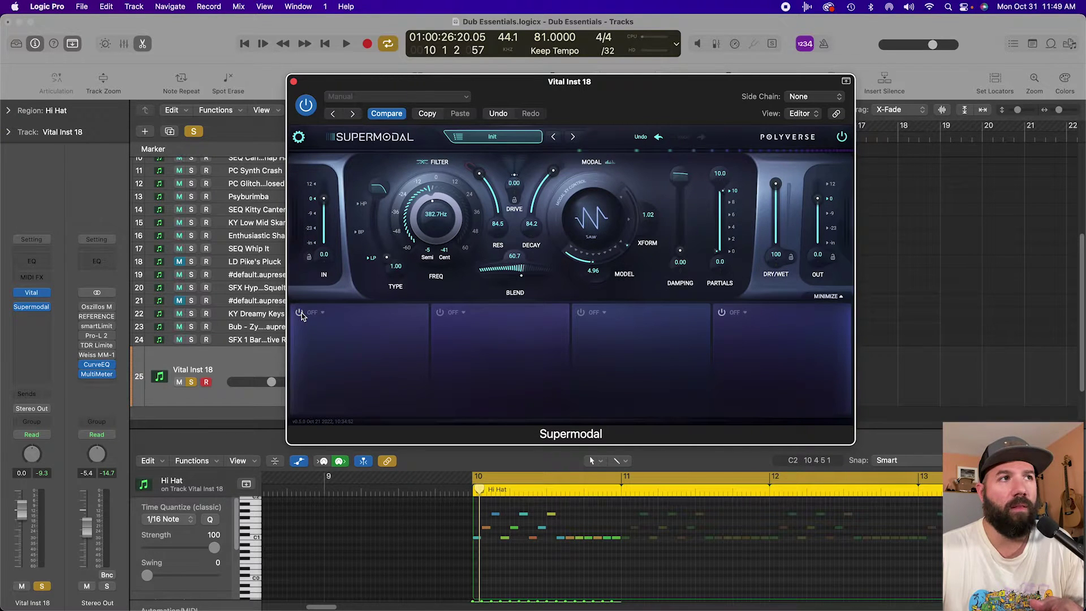
left_click(312, 312)
left_click(388, 365)
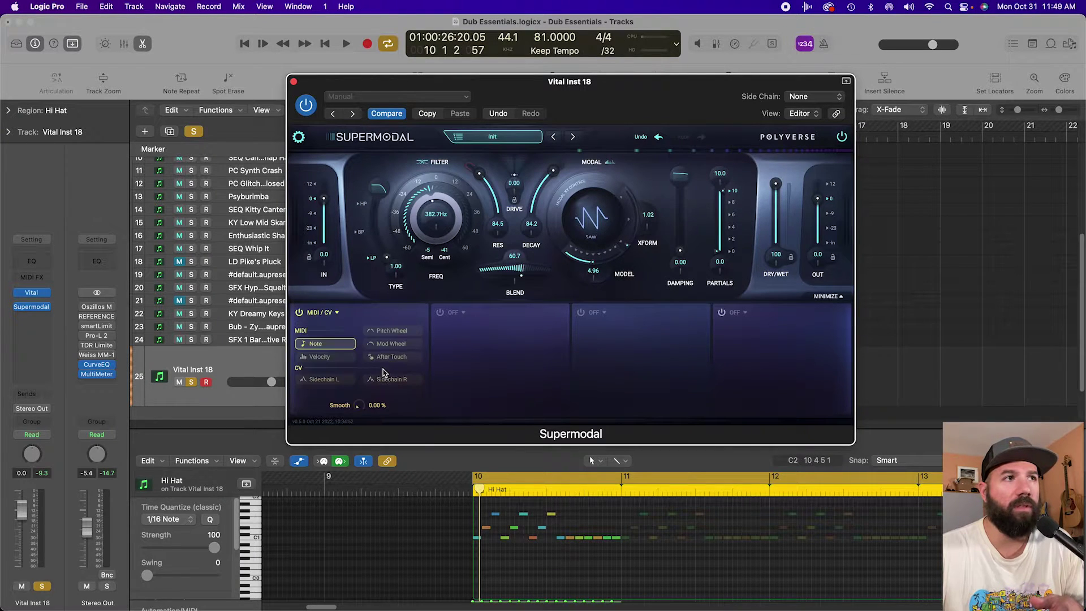
left_click(321, 356)
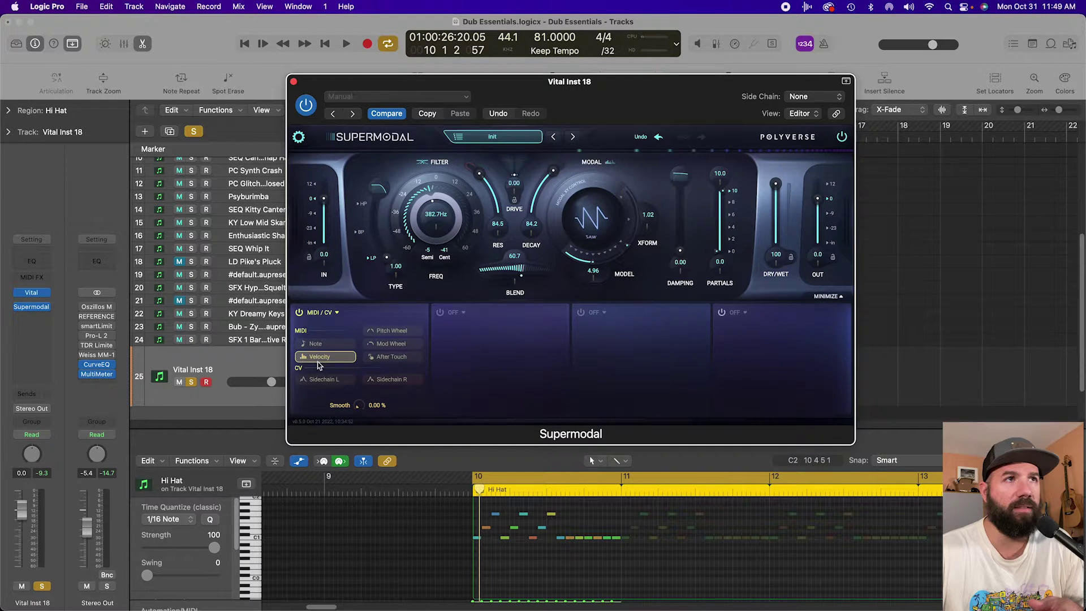
Route velocity to the Model parameter at a MOD 1 depth of 8.00 and audition it.
left_click_drag(641, 238, 597, 264)
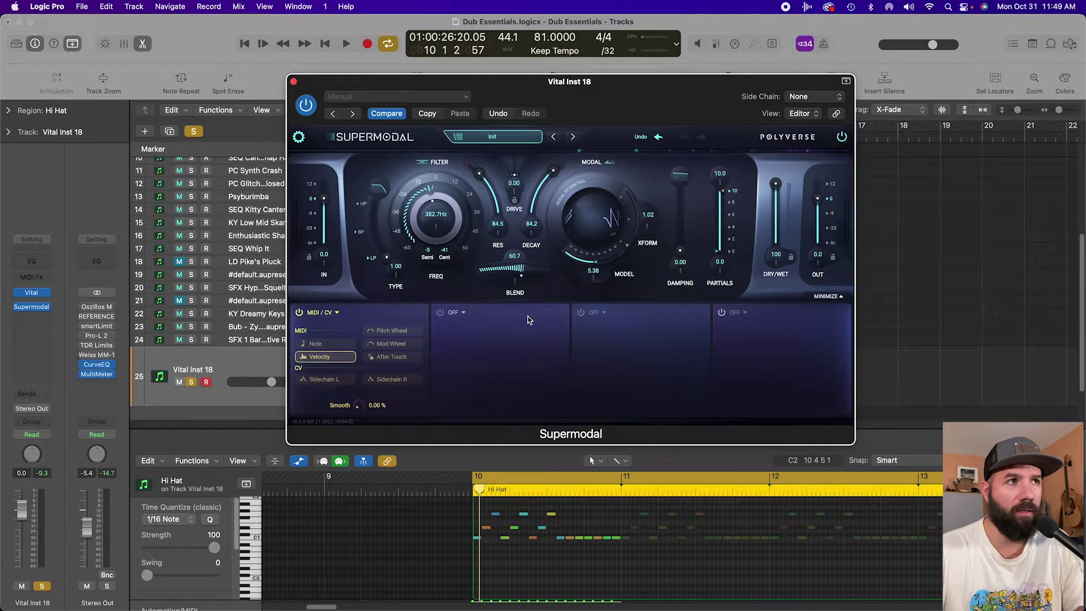
key("space")
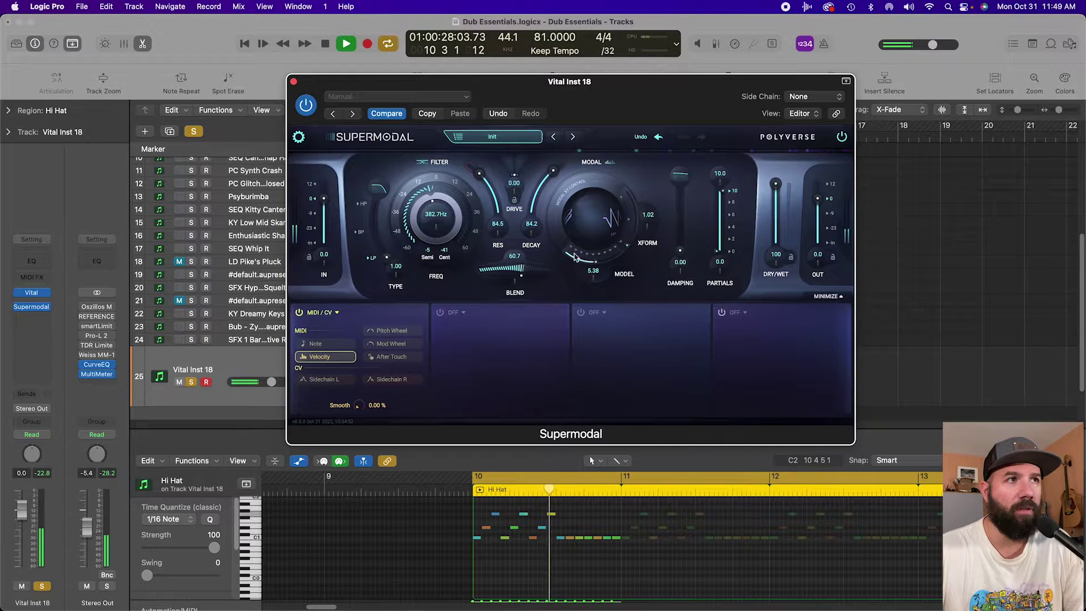
key("space")
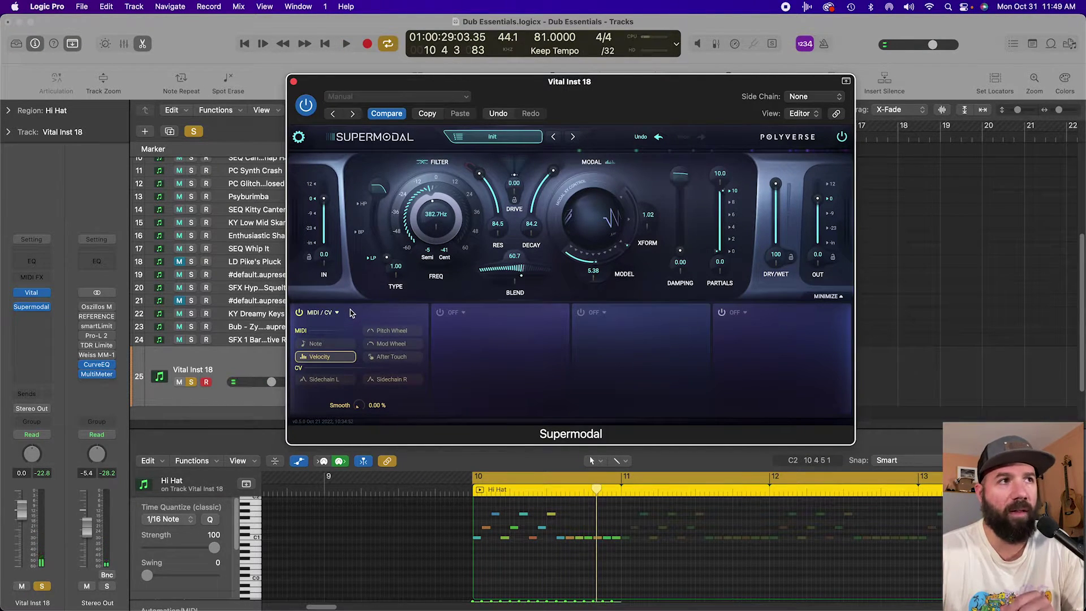
left_click(592, 283)
left_click_drag(581, 358, 588, 308)
key("space")
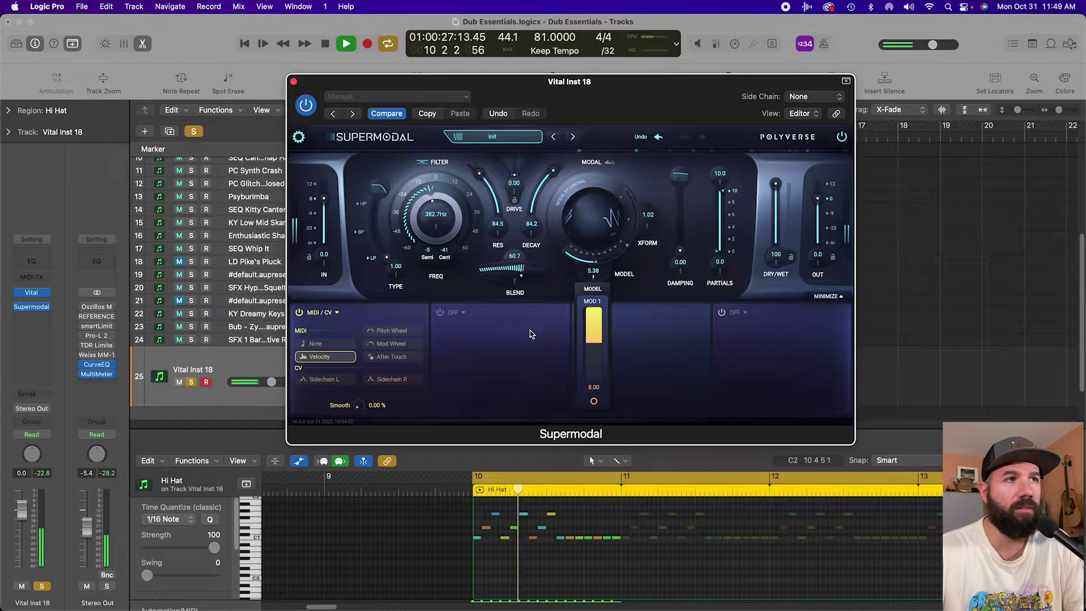
key("space")
Insert a Logic Scripter MIDI effect on Vital Inst 18 and close its Script Editor.
left_click(649, 300)
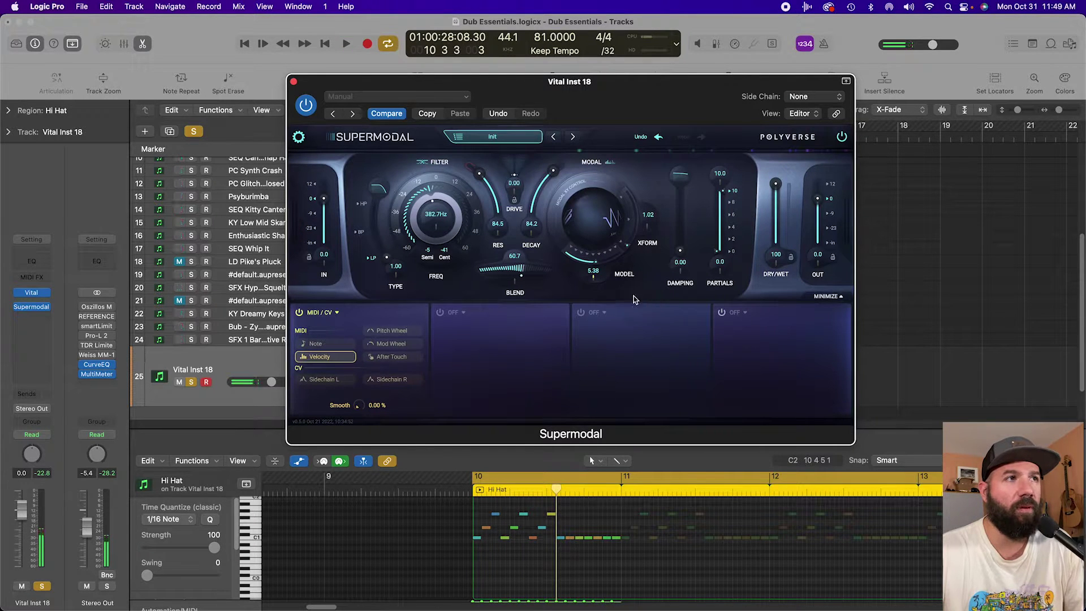
left_click(31, 276)
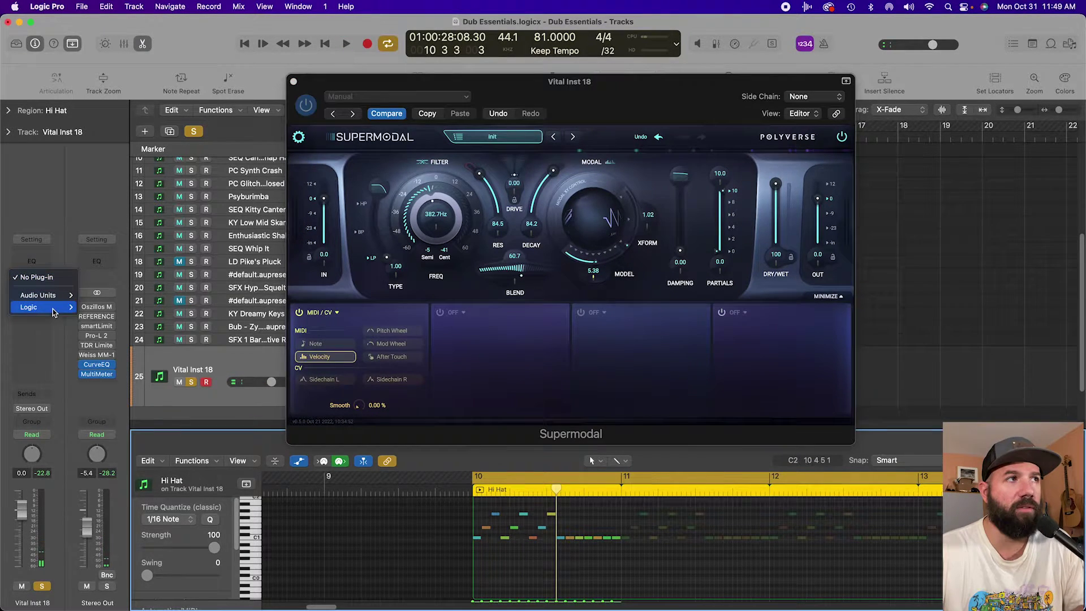
mouse_move(34, 306)
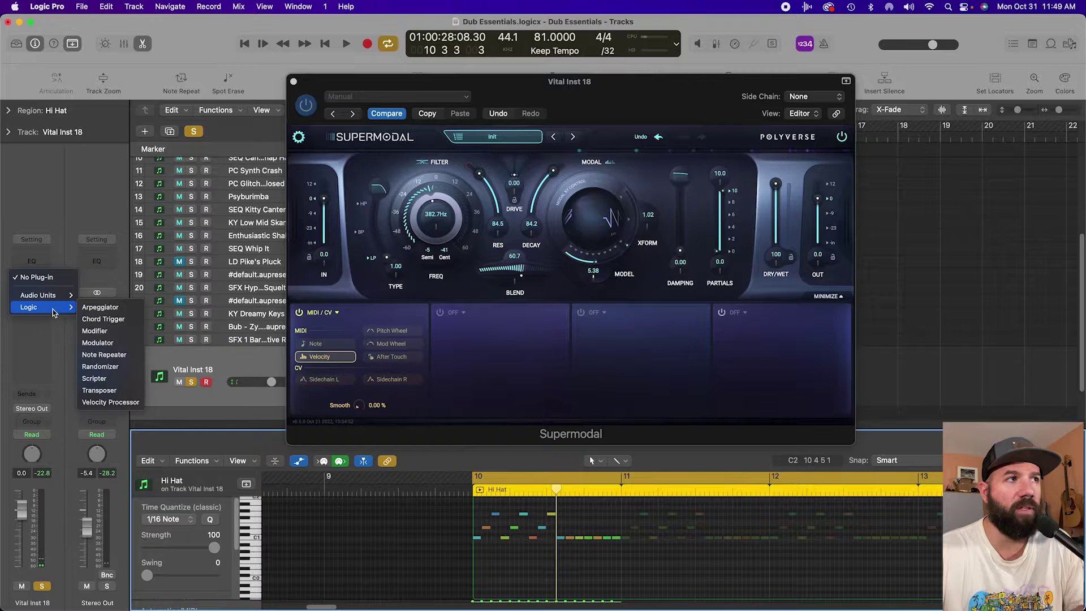
left_click(94, 378)
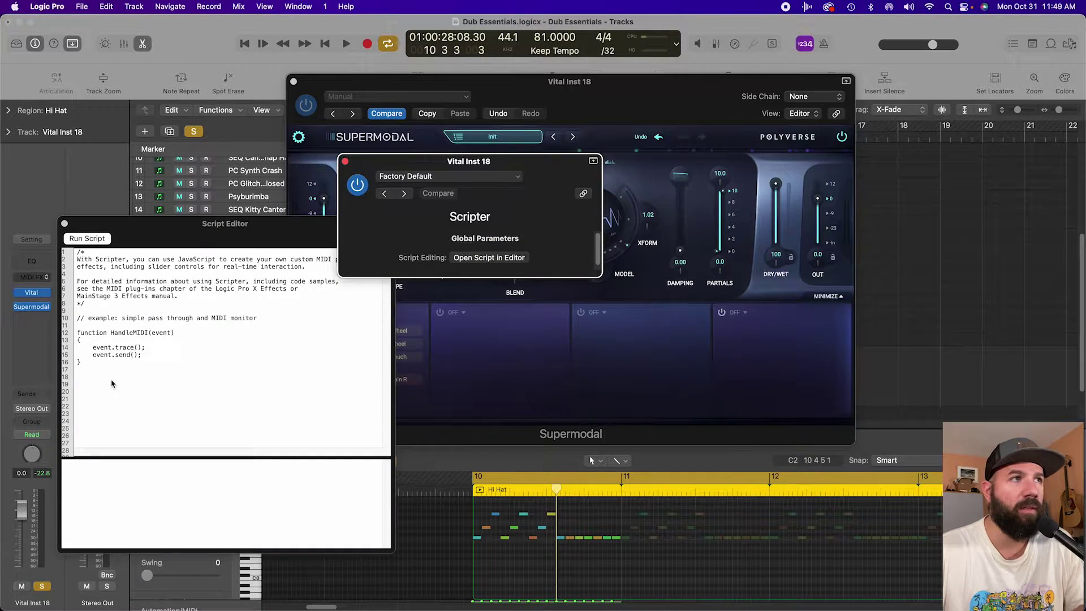
left_click(64, 224)
Load the MIDI to Plugin Parameters preset and move the Scripter window left.
left_click(450, 177)
scroll(485, 410, "down", 5)
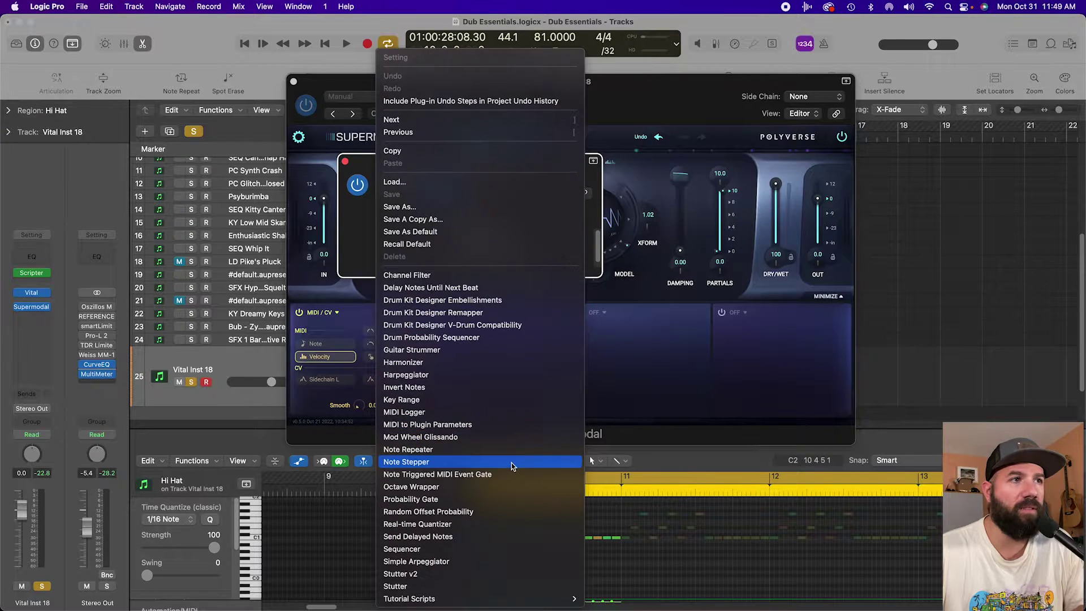
left_click(491, 426)
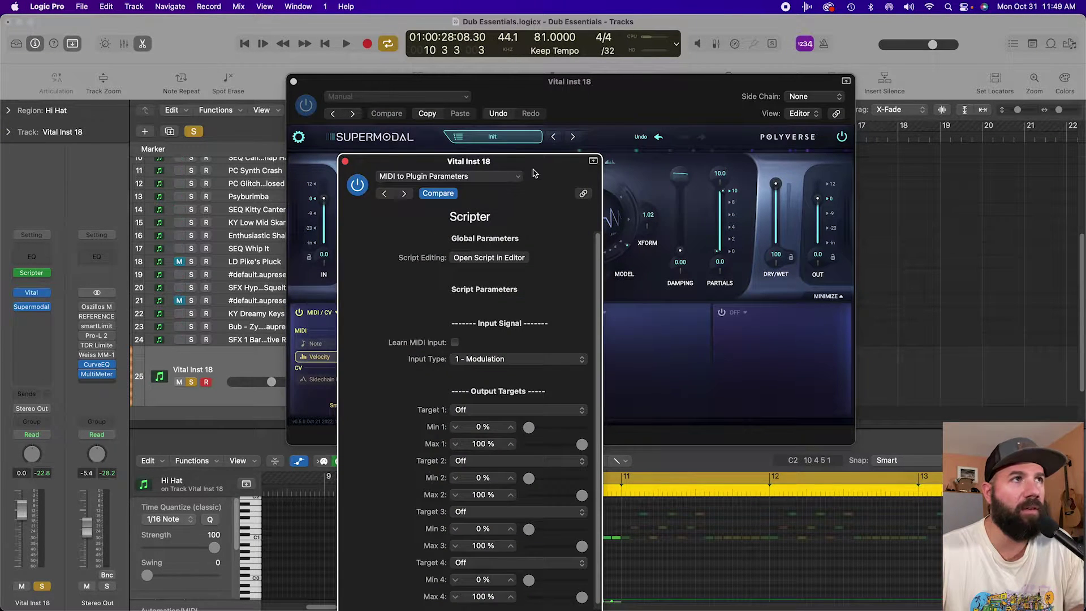
left_click_drag(532, 164, 217, 69)
Set Scripter's Input Type to Velocity and learn Supermodal's Model and Transform as Targets 1 and 2.
left_click(203, 269)
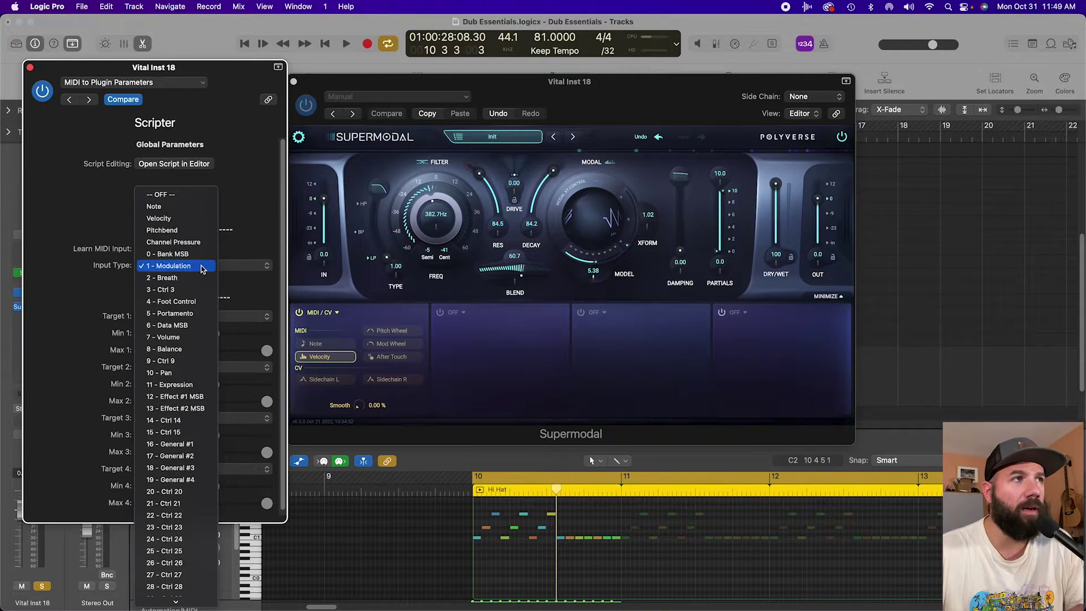
left_click(168, 219)
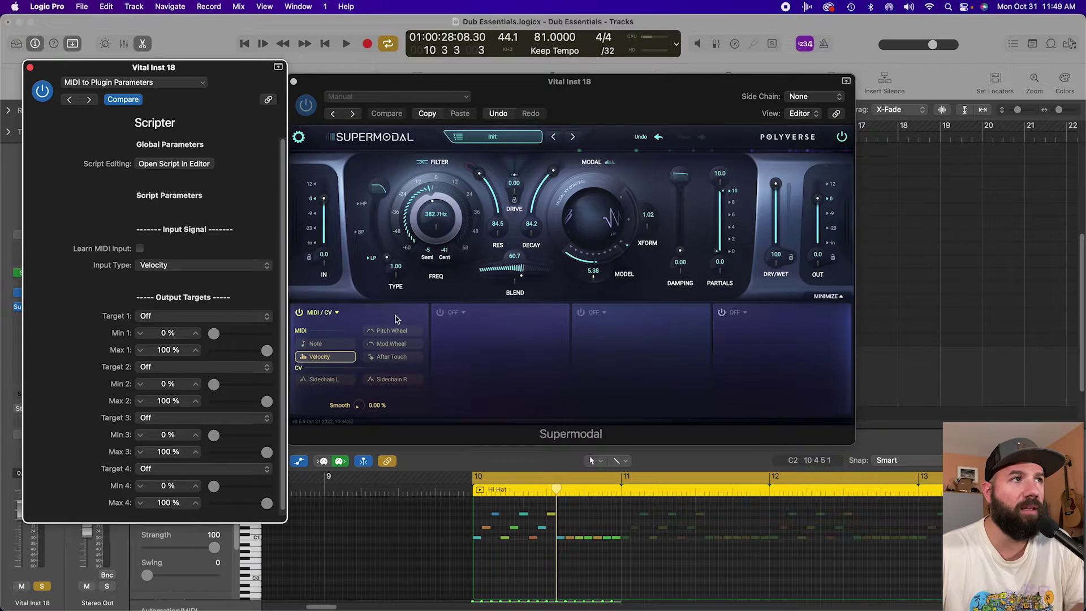
left_click(220, 314)
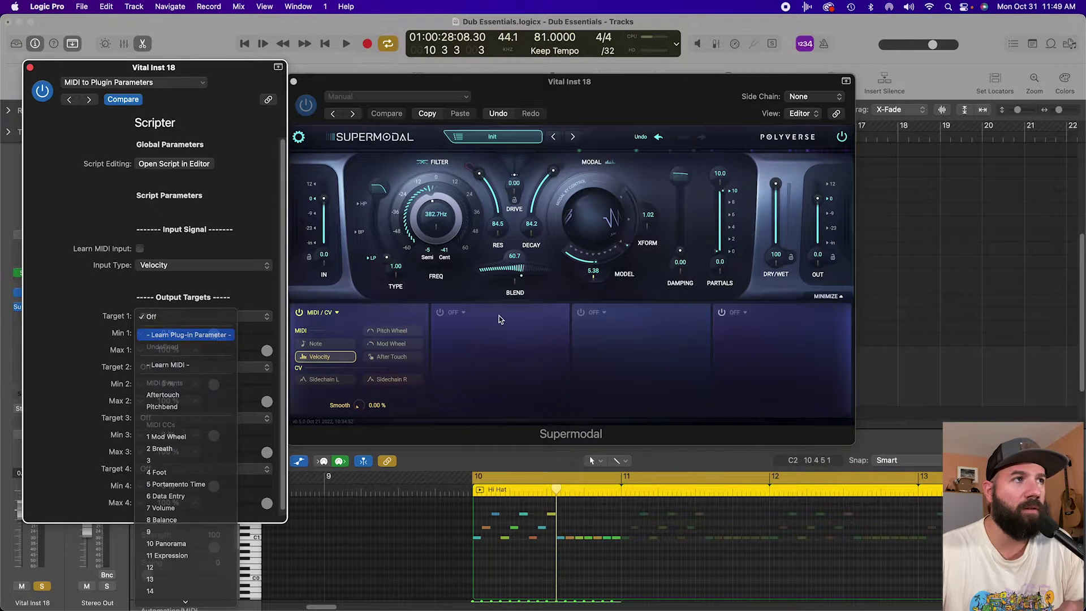
left_click(216, 334)
left_click(599, 267)
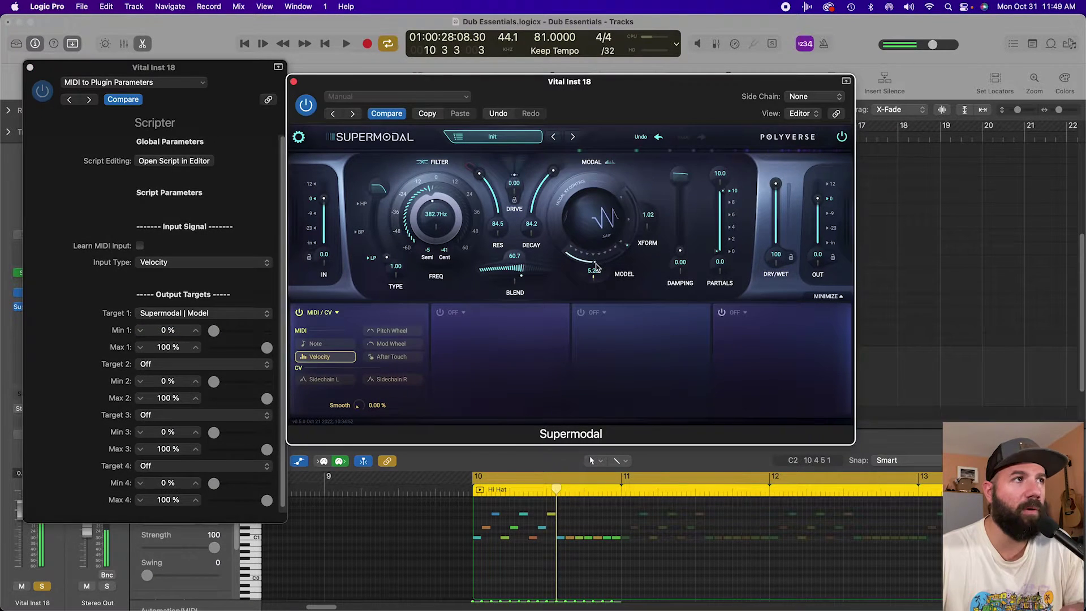
left_click(229, 364)
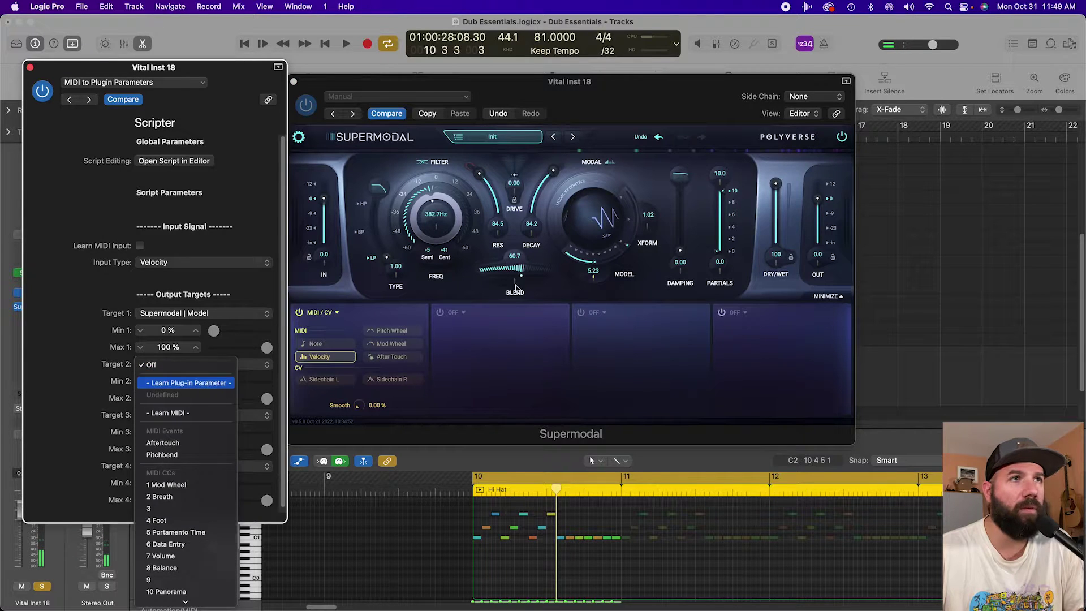
left_click(225, 385)
left_click_drag(630, 247, 600, 258)
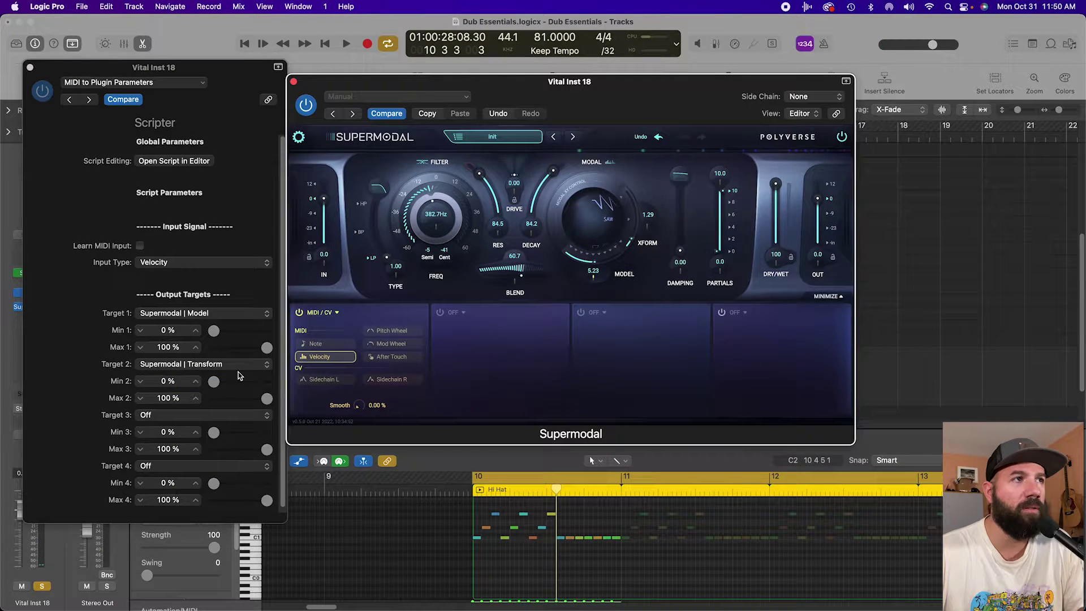
Audition the mapping, then adjust both targets' Min/Max ranges, inverting Target 1.
key("space")
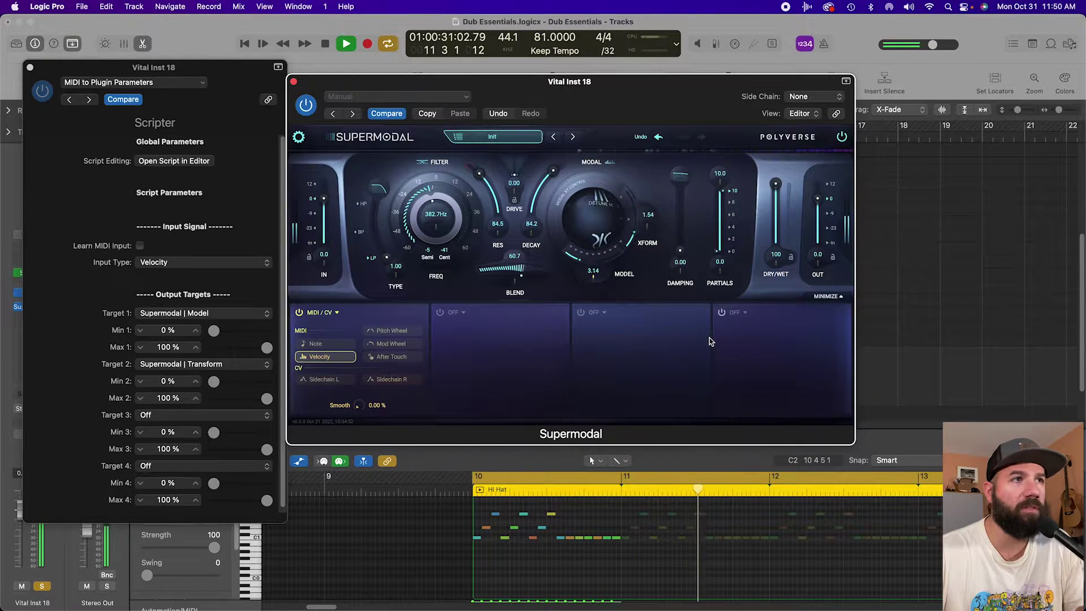
key("space")
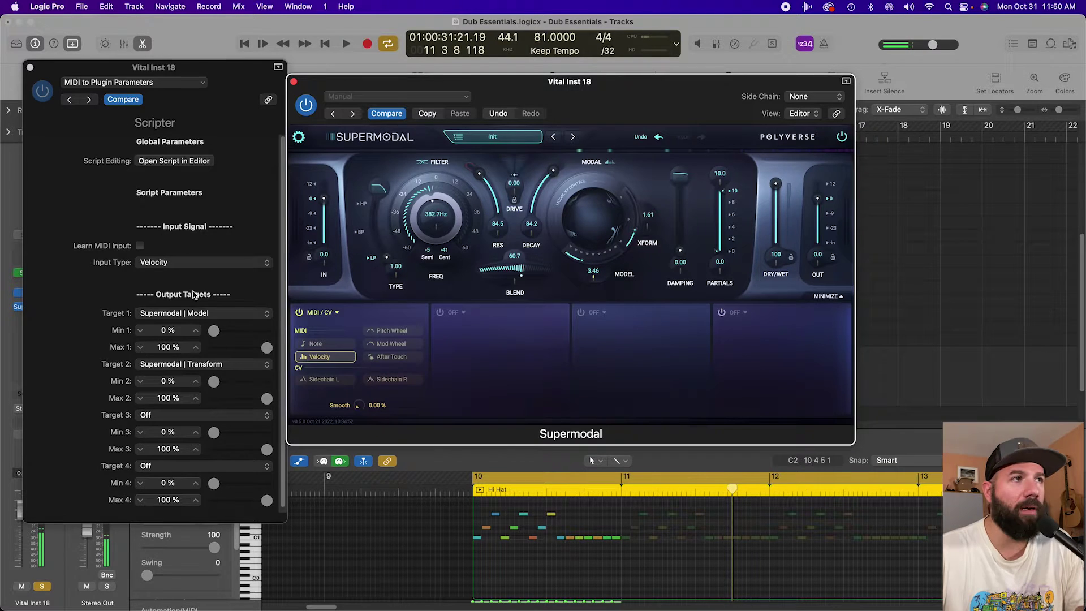
left_click_drag(219, 334, 250, 347)
left_click_drag(213, 381, 226, 381)
left_click_drag(251, 348, 300, 355)
Close Scripter, switch the MIDI/CV source to Note, and lower Filter FREQ to 436.5 Hz.
left_click(30, 67)
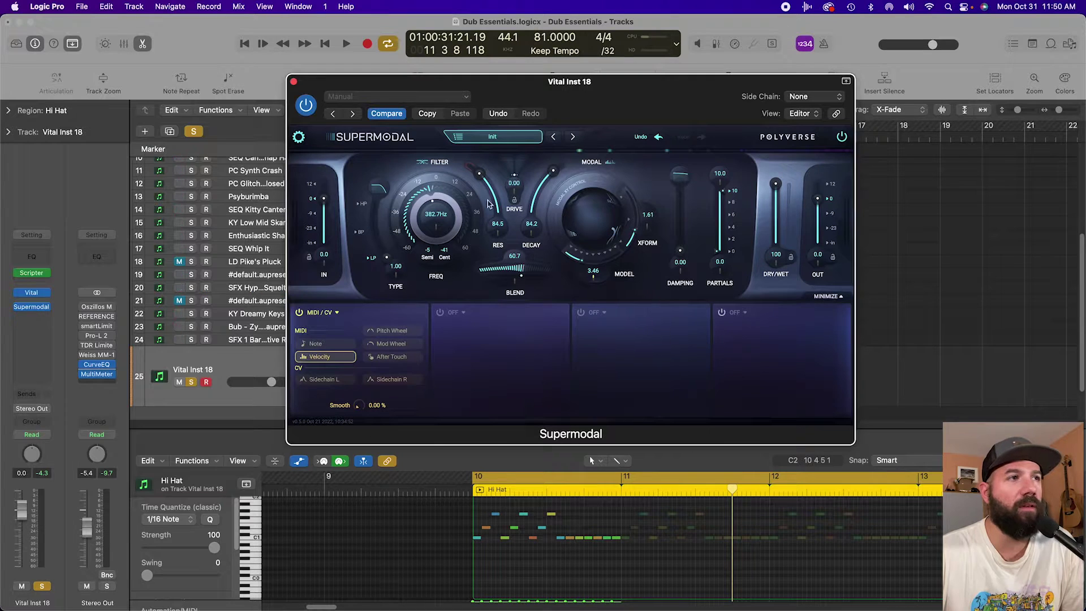
left_click(325, 343)
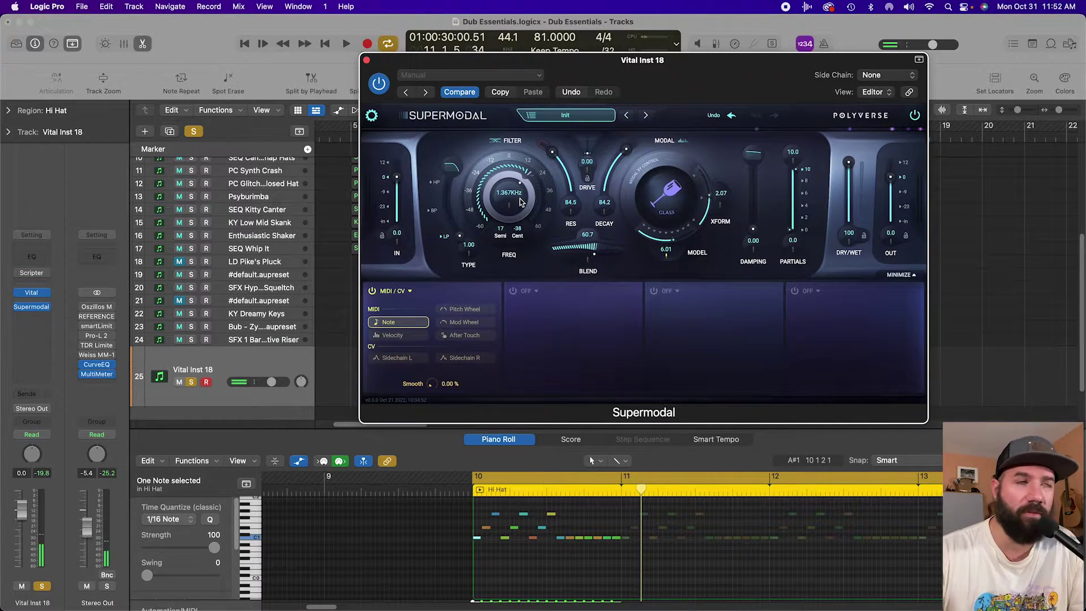
left_click_drag(520, 202, 500, 235)
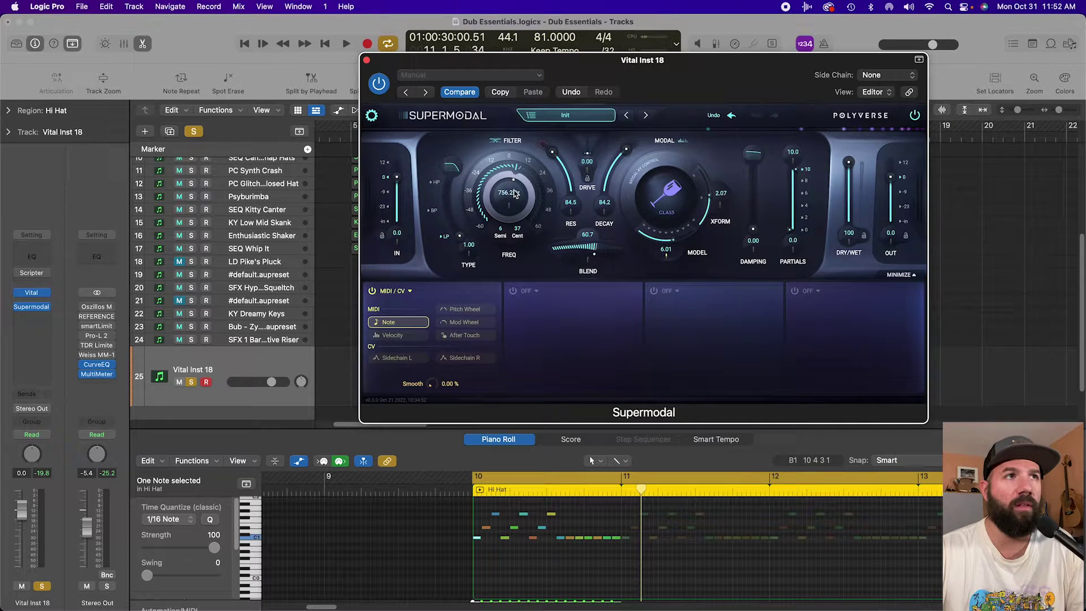
left_click_drag(515, 193, 3, 256)
Add a second Scripter on Vital Inst 18 loaded with the MIDI to Plug-in Parameters preset.
left_click(32, 283)
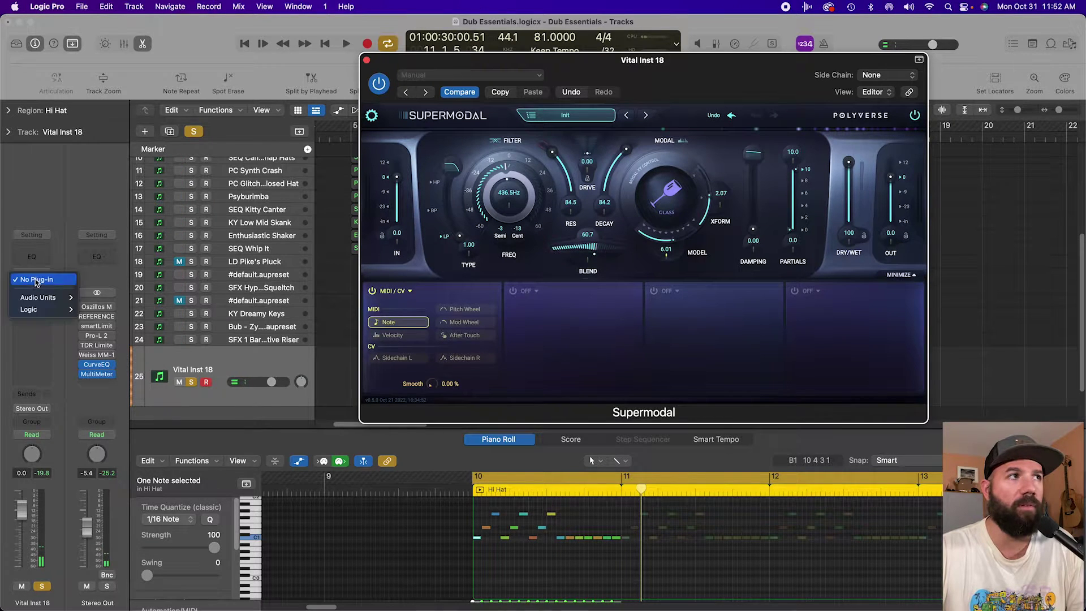
mouse_move(31, 310)
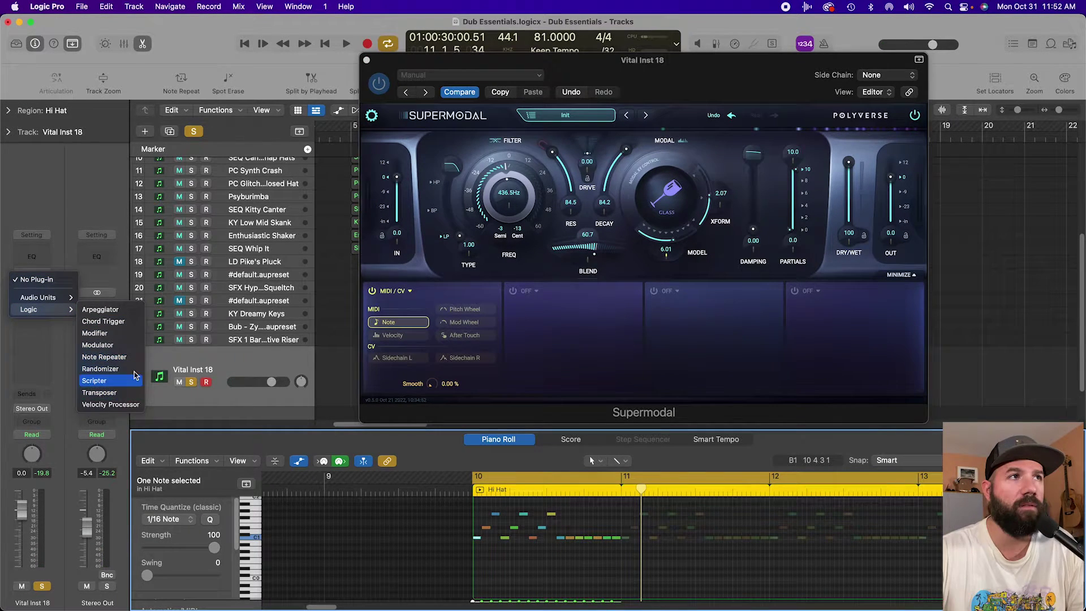
left_click(94, 381)
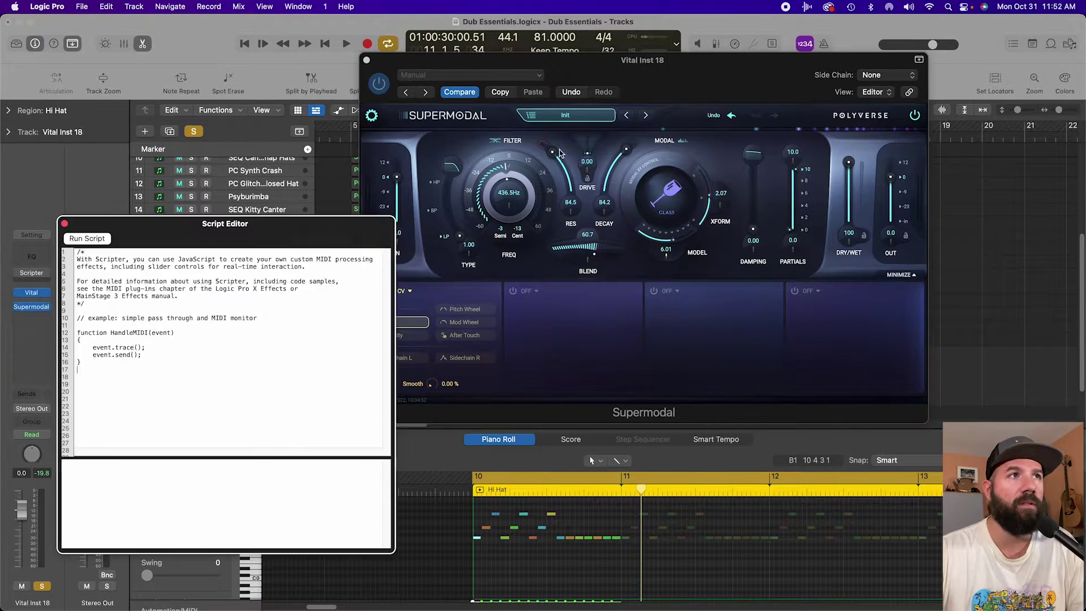
left_click(61, 226)
left_click(65, 223)
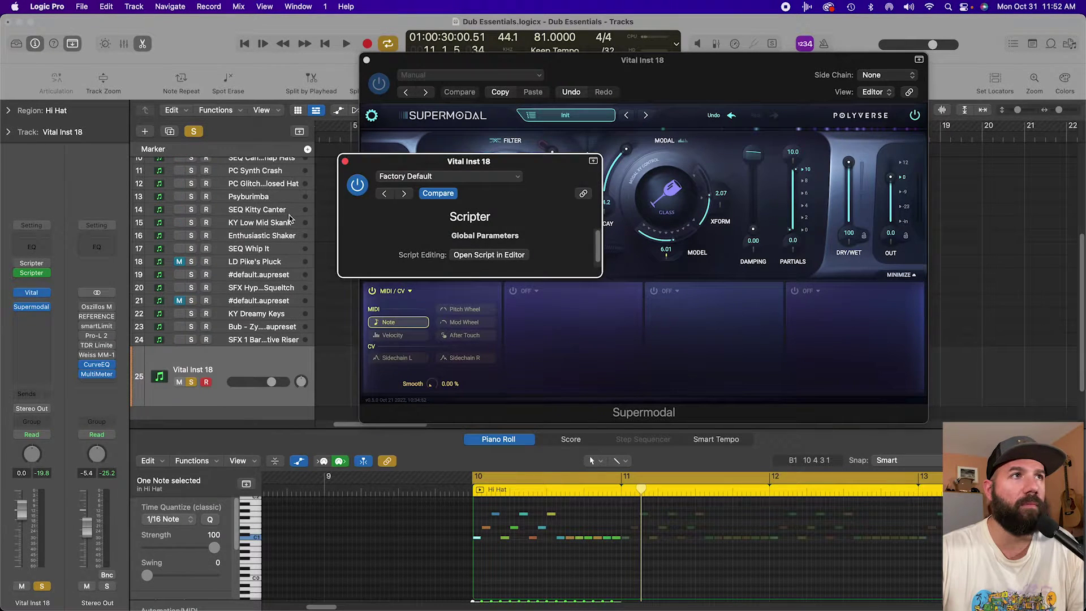
left_click_drag(401, 163, 146, 113)
left_click(146, 127)
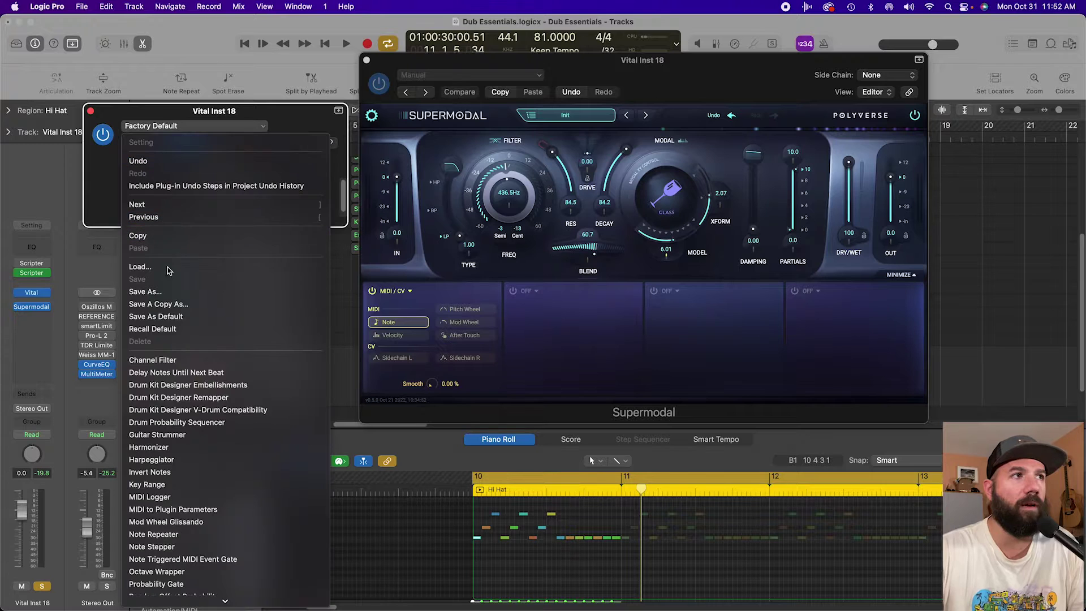
left_click(170, 511)
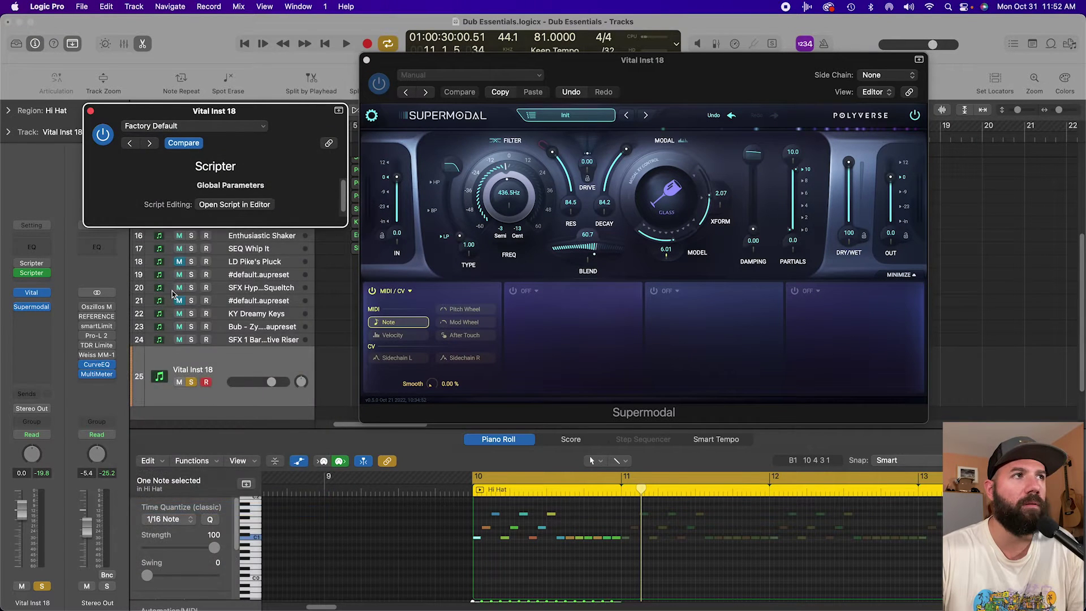
Set Input Type to Note, learn Supermodal's Frequency as Target 1, and play it back.
left_click(235, 309)
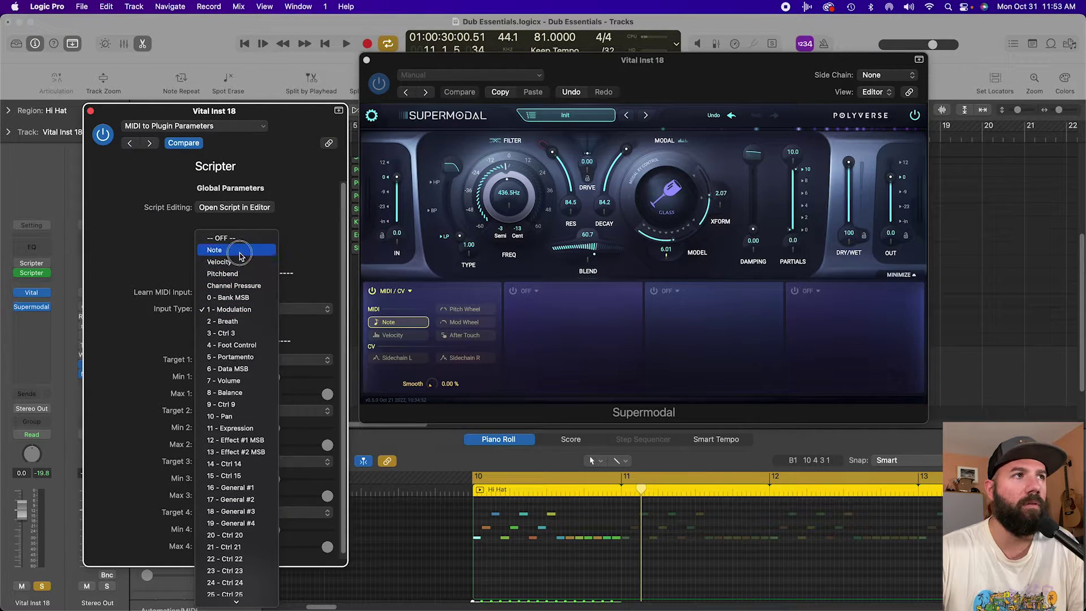
left_click(235, 249)
left_click(252, 361)
left_click(254, 379)
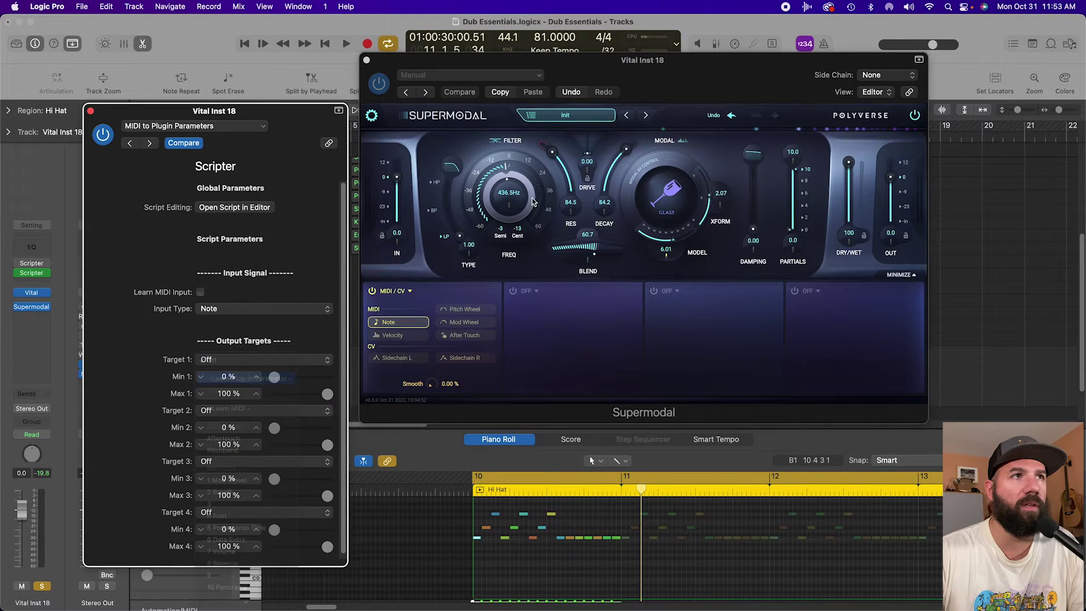
left_click_drag(511, 187, 520, 200)
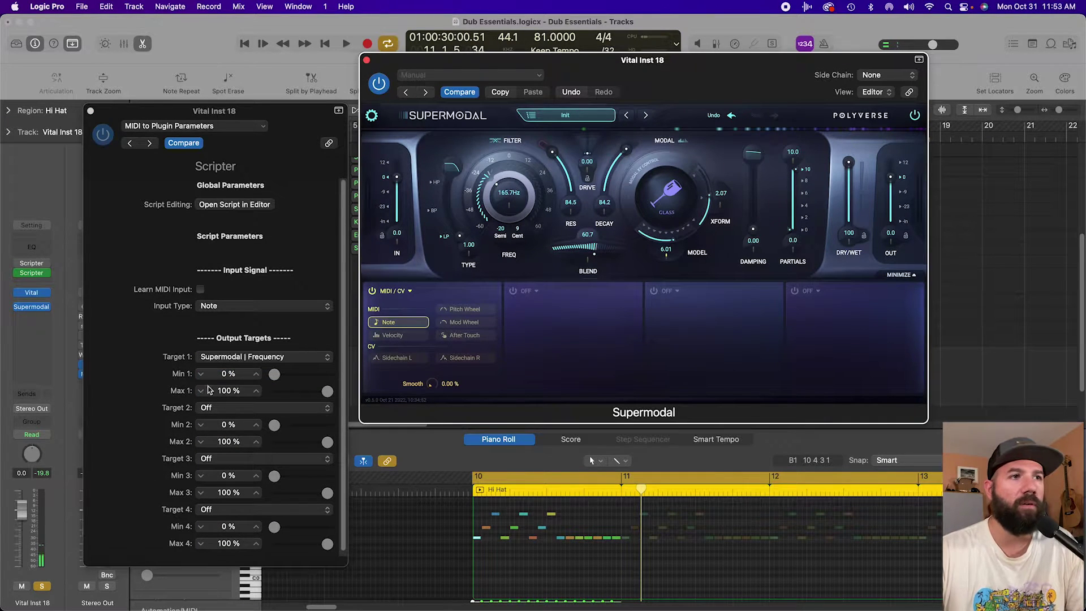
key("space")
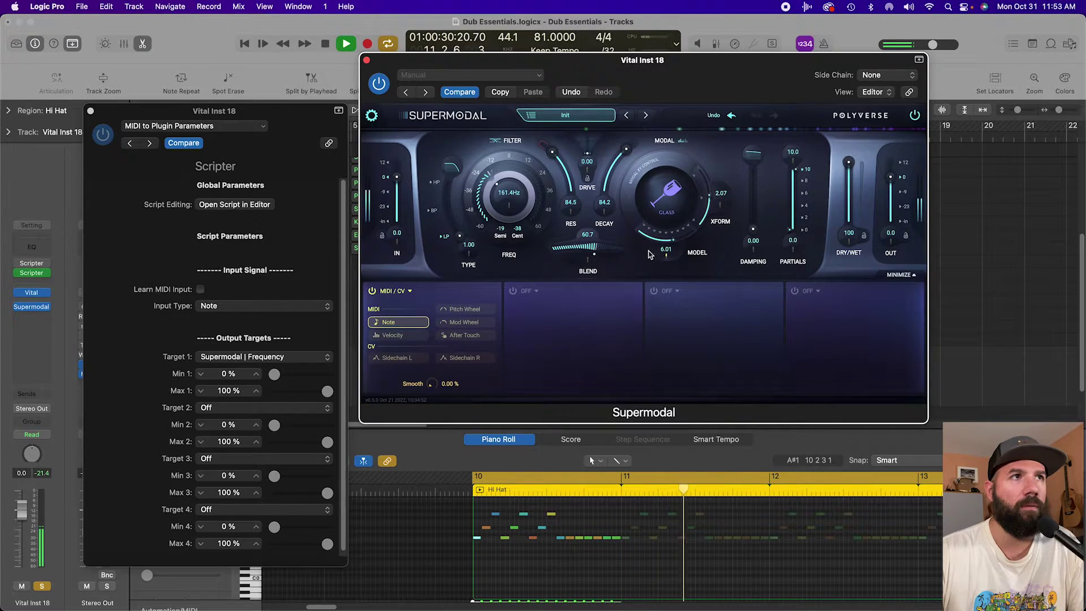
key("space")
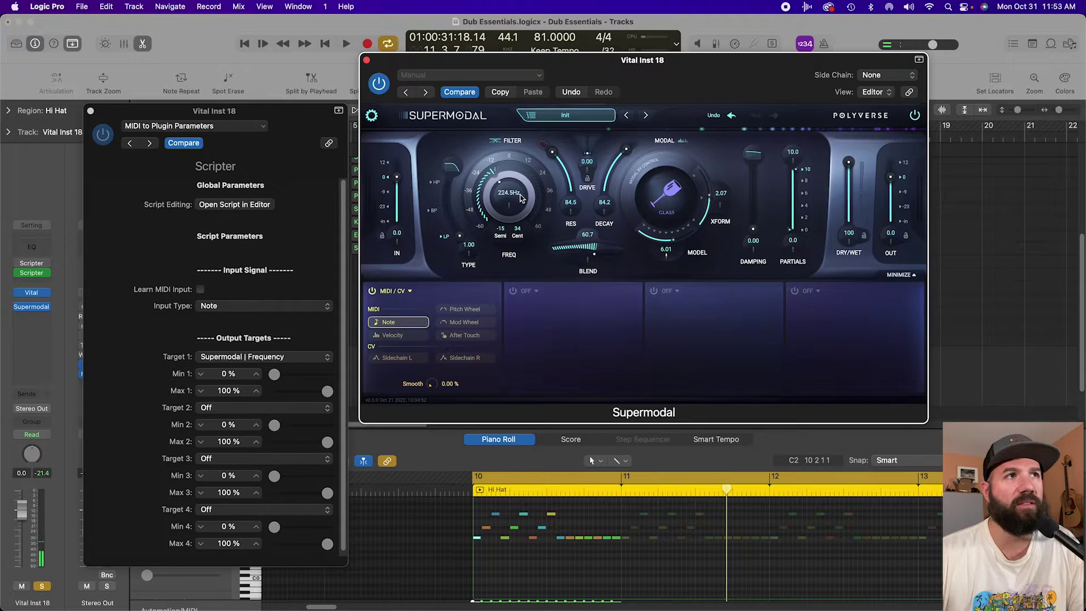
Insert a Metering > Tuner plug-in after Supermodal and close its window.
left_click(31, 317)
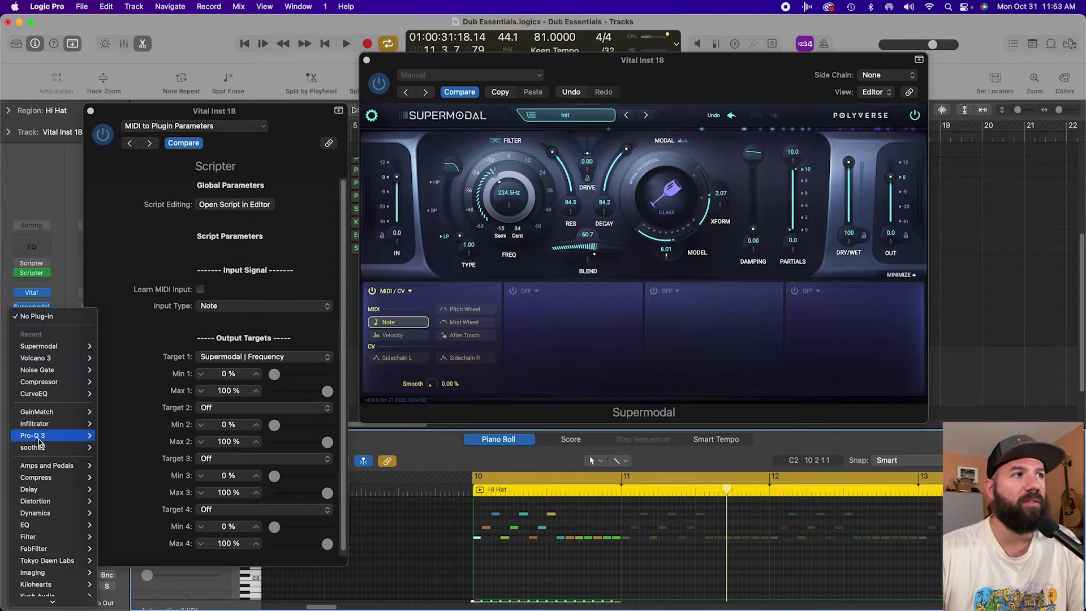
mouse_move(85, 526)
scroll(85, 529, "down", 3)
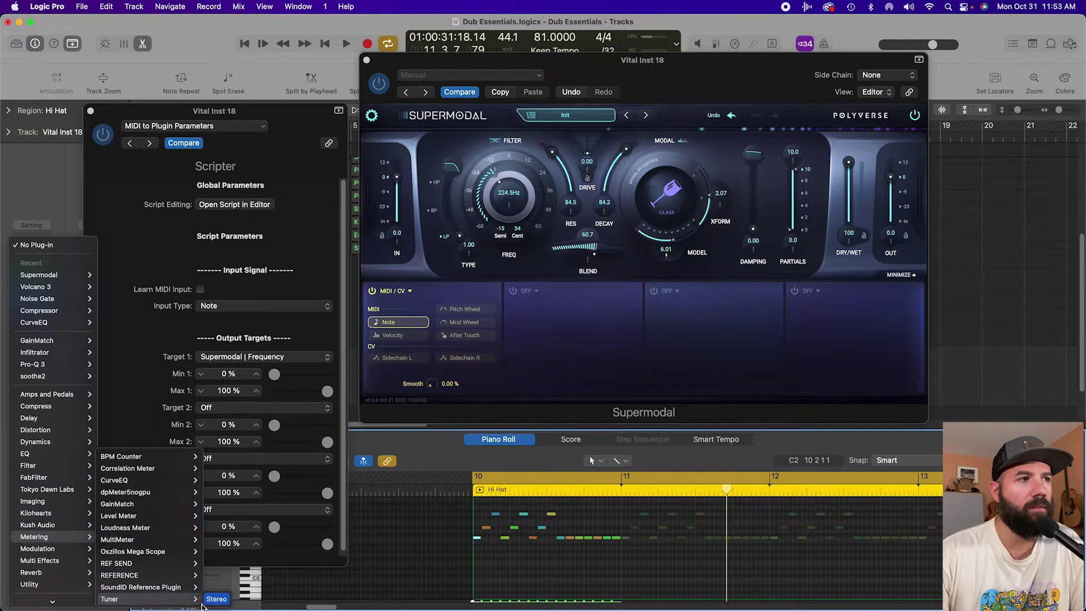
left_click(217, 598)
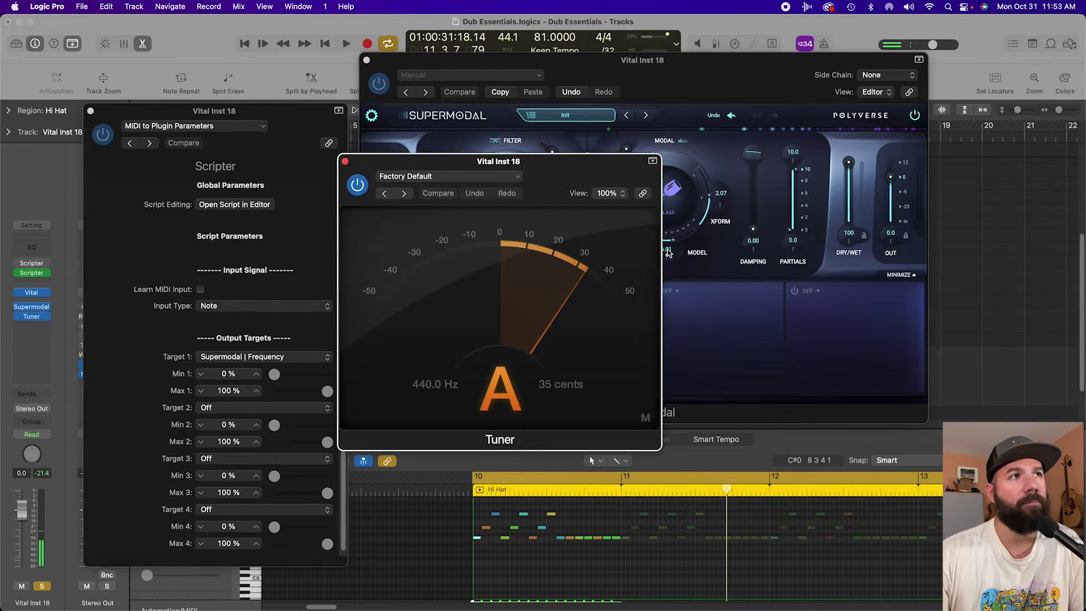
left_click(345, 162)
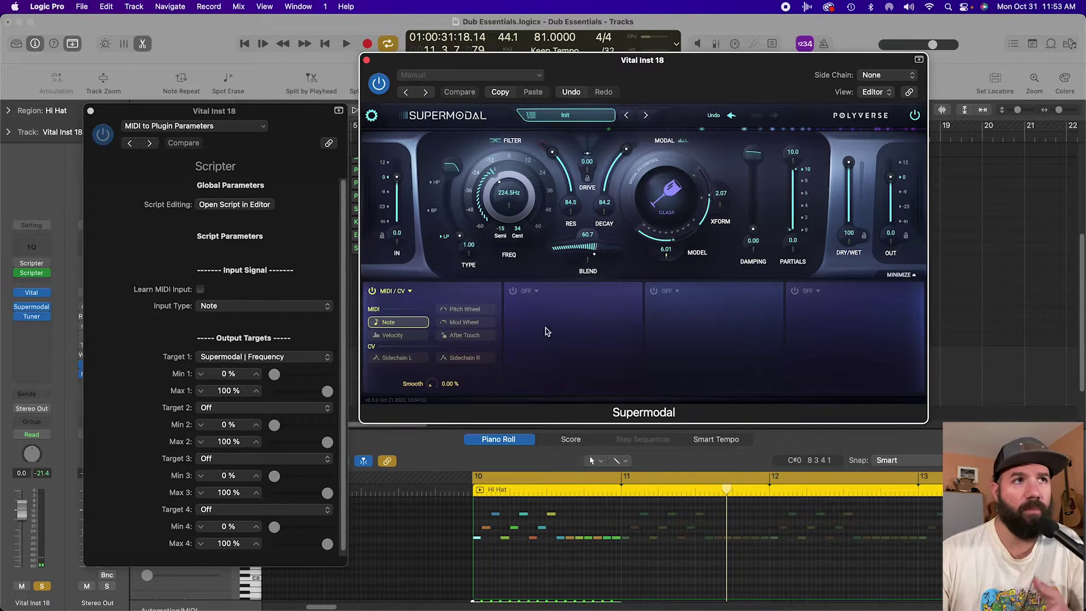
Set Supermodal's Decay to 6.88 and Frequency to 522.7 Hz, then close Scripter.
left_click_drag(626, 153, 618, 215)
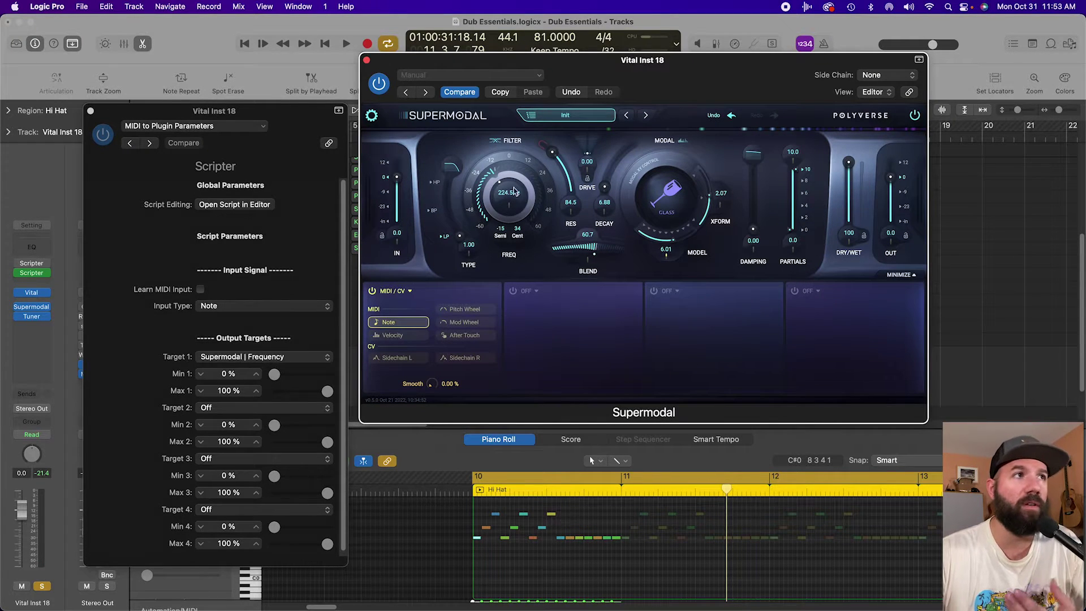
left_click_drag(511, 203, 511, 176)
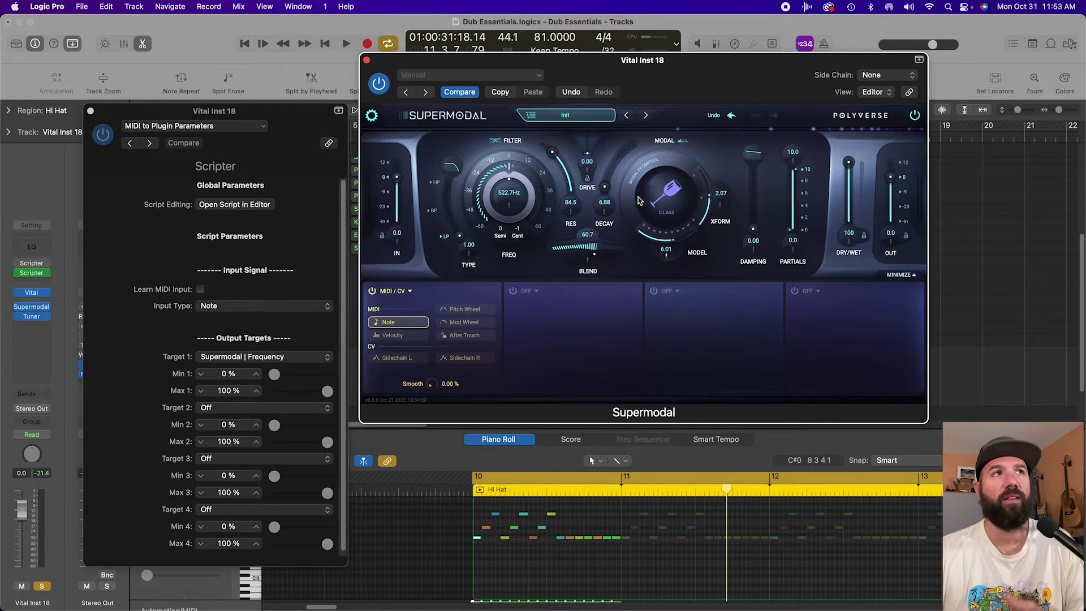
left_click(91, 112)
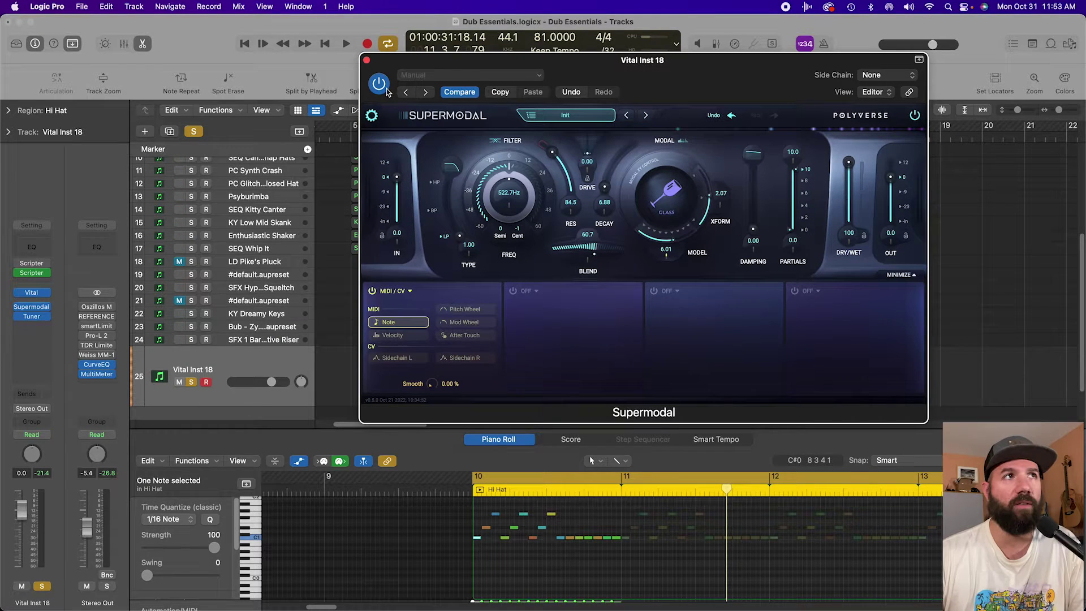
Close Supermodal and create a new software instrument track, Inst 19, with a taller row.
left_click(367, 60)
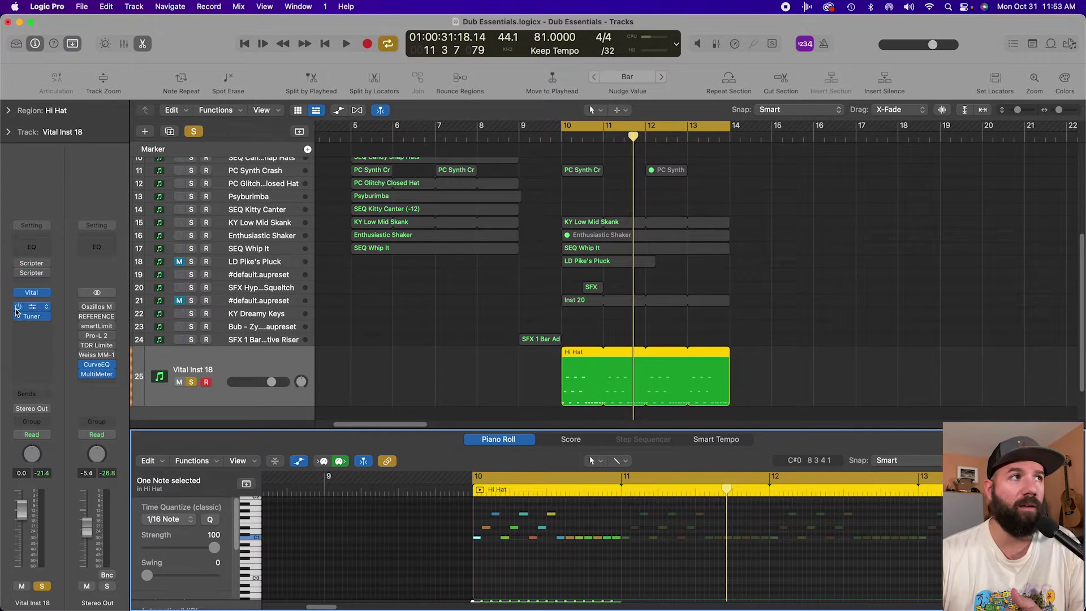
left_click(428, 346)
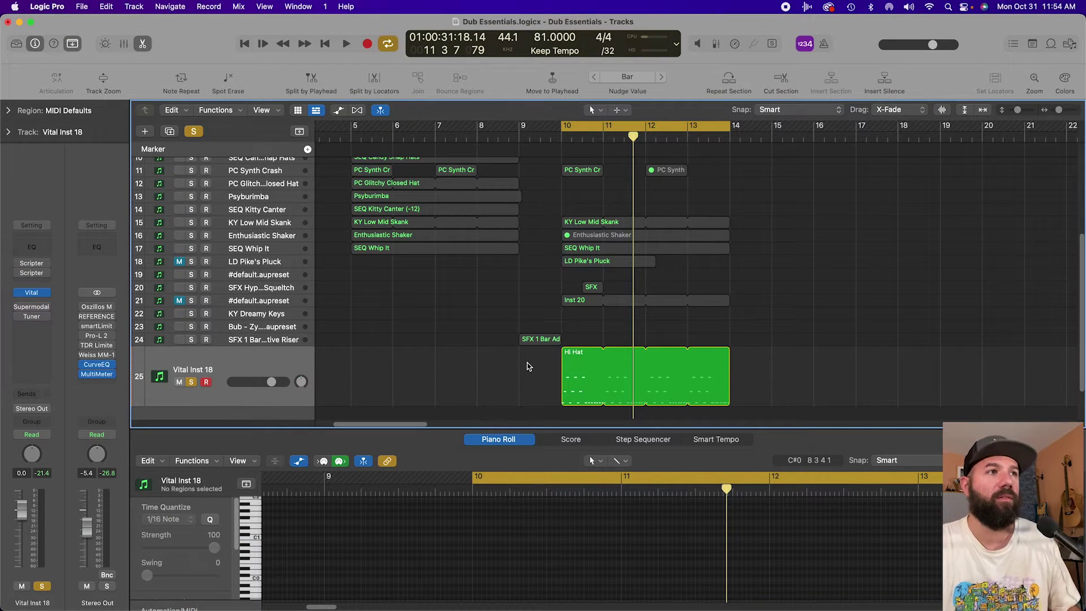
scroll(528, 366, "down", 3)
right_click(241, 399)
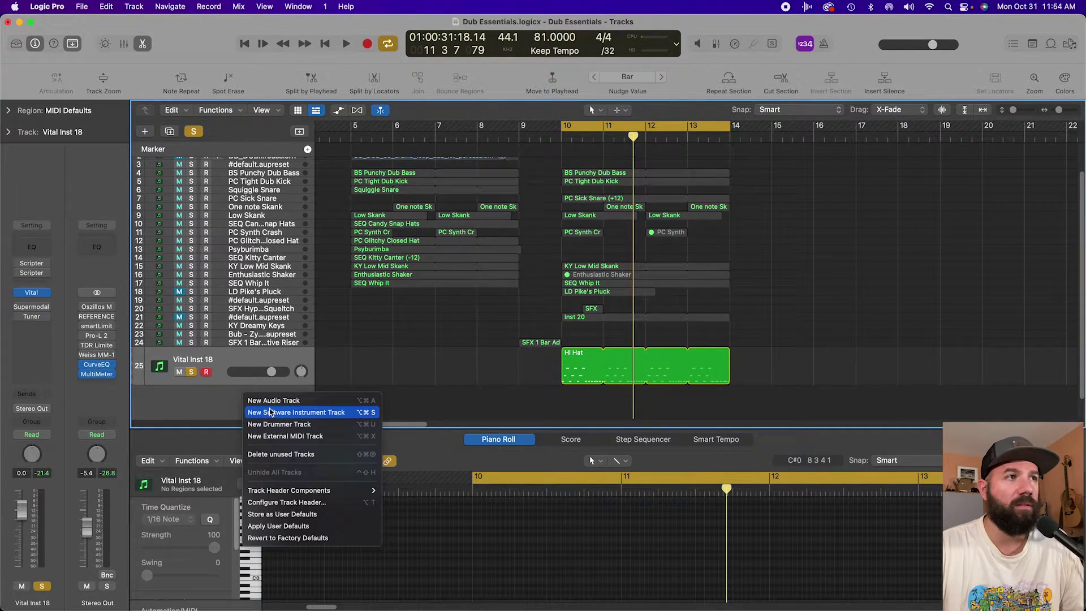
left_click(278, 417)
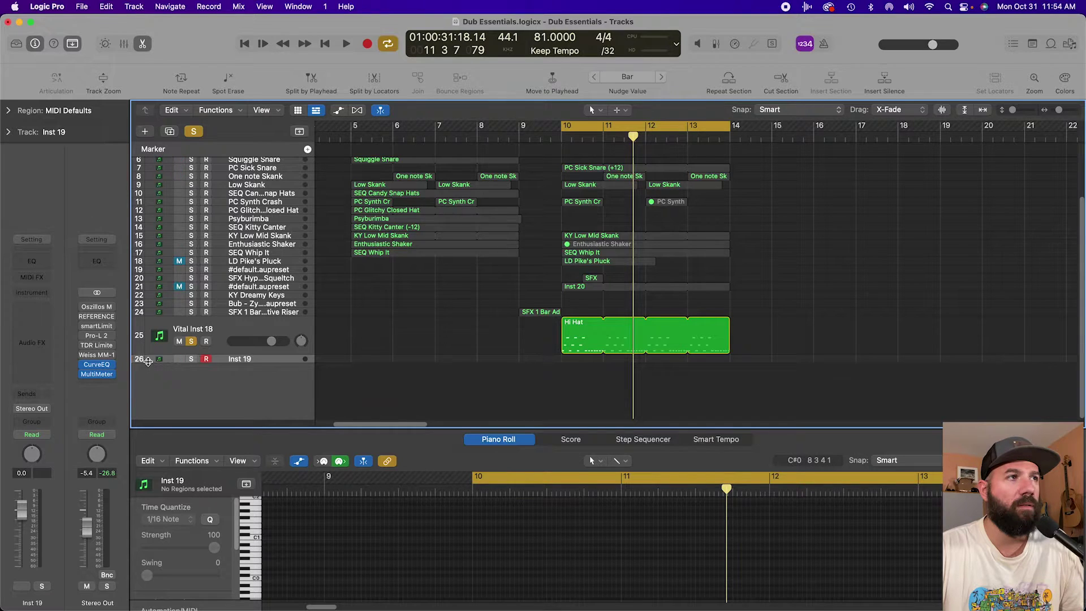
left_click_drag(148, 360, 147, 386)
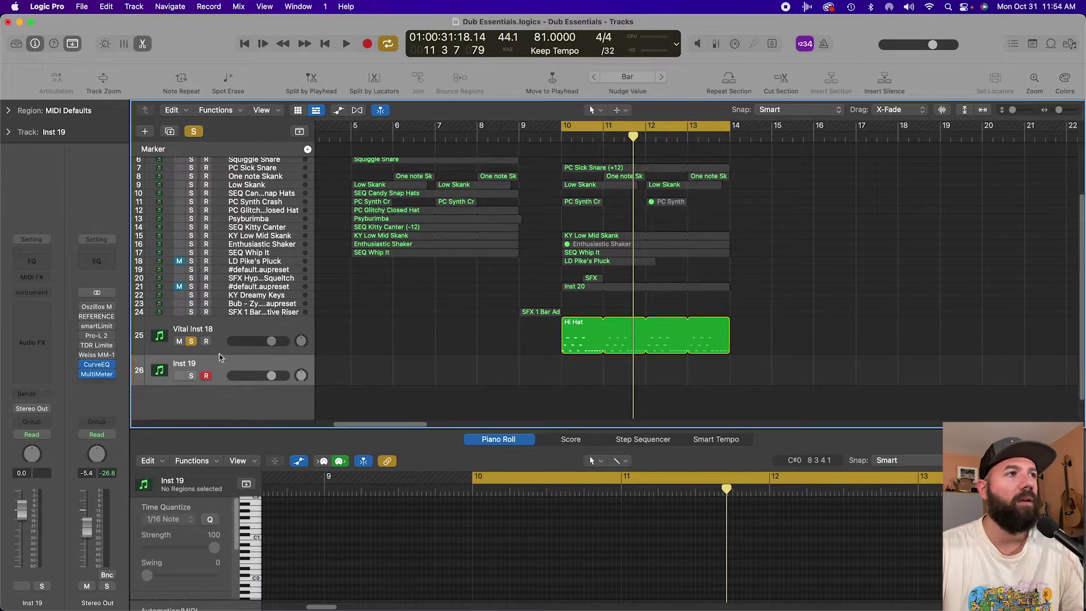
Load Polyverse Music Supermodal (Mono) as an AU MIDI-controlled effect on Inst 19.
left_click(31, 293)
mouse_move(83, 592)
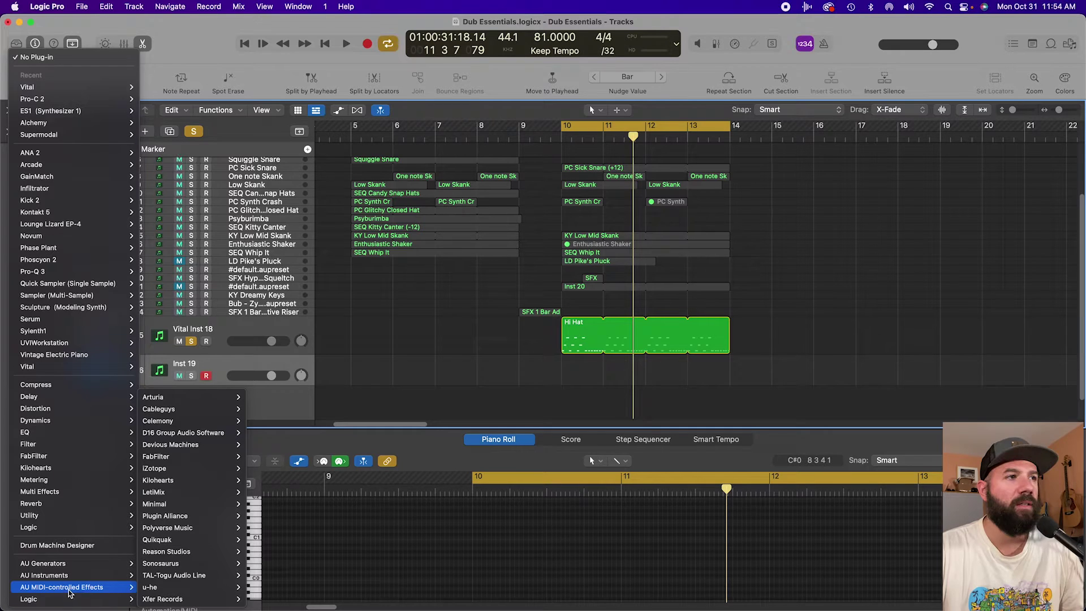
mouse_move(187, 527)
mouse_move(272, 551)
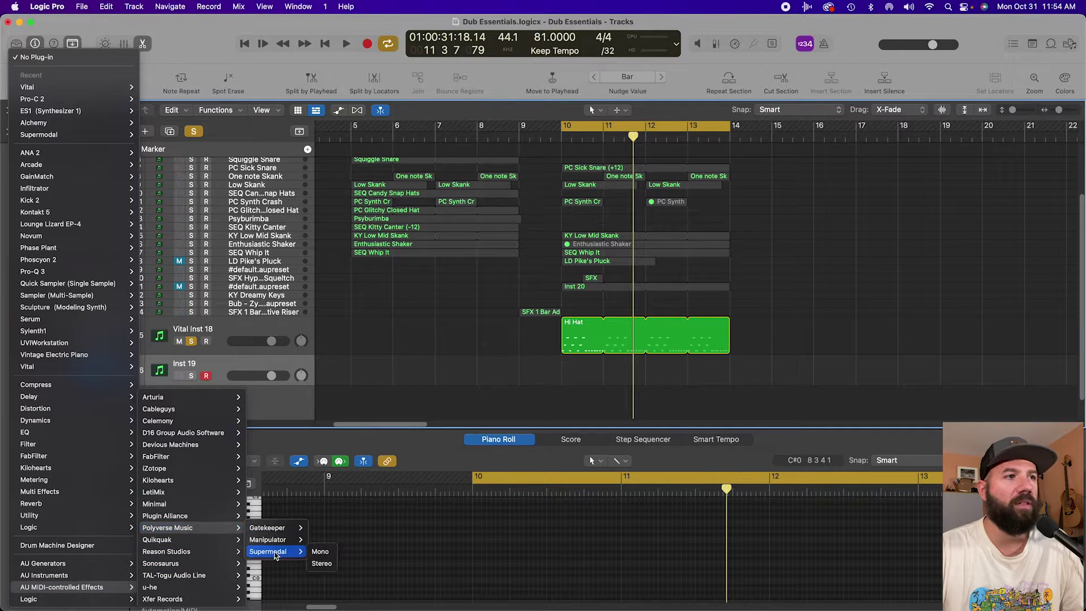
left_click(319, 552)
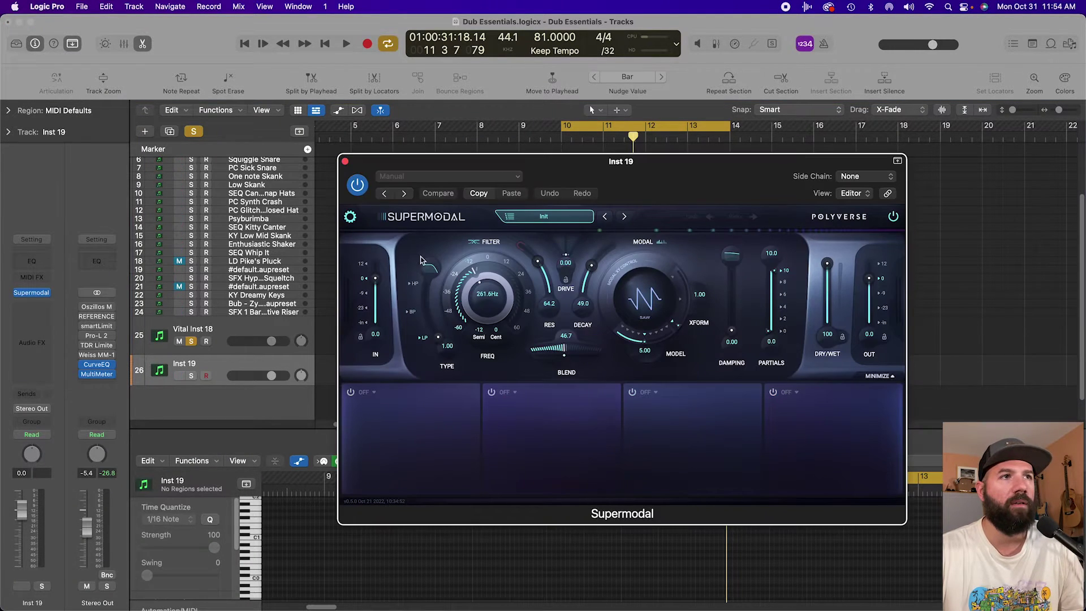
left_click_drag(741, 187, 1081, 215)
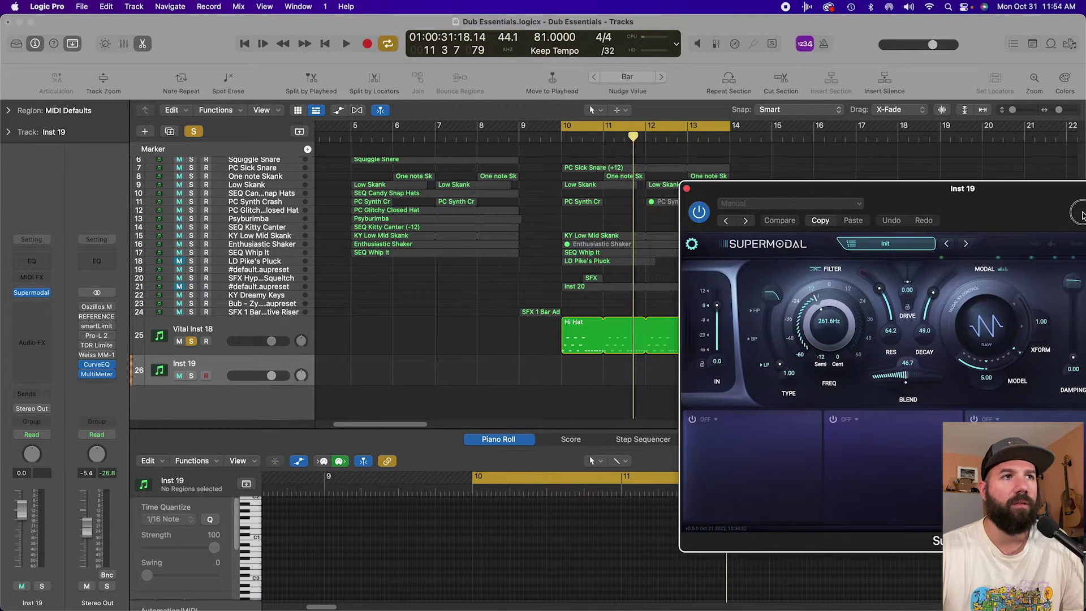
Group Vital Inst 18 and Inst 19 into a summing track stack, Sum 1.
left_click(230, 348)
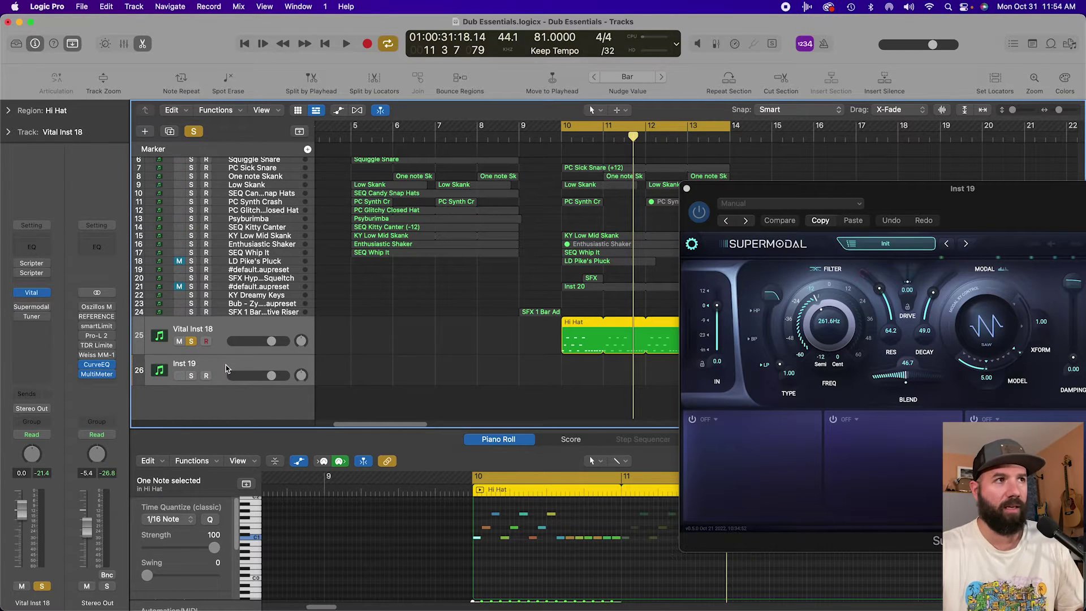
right_click(227, 368)
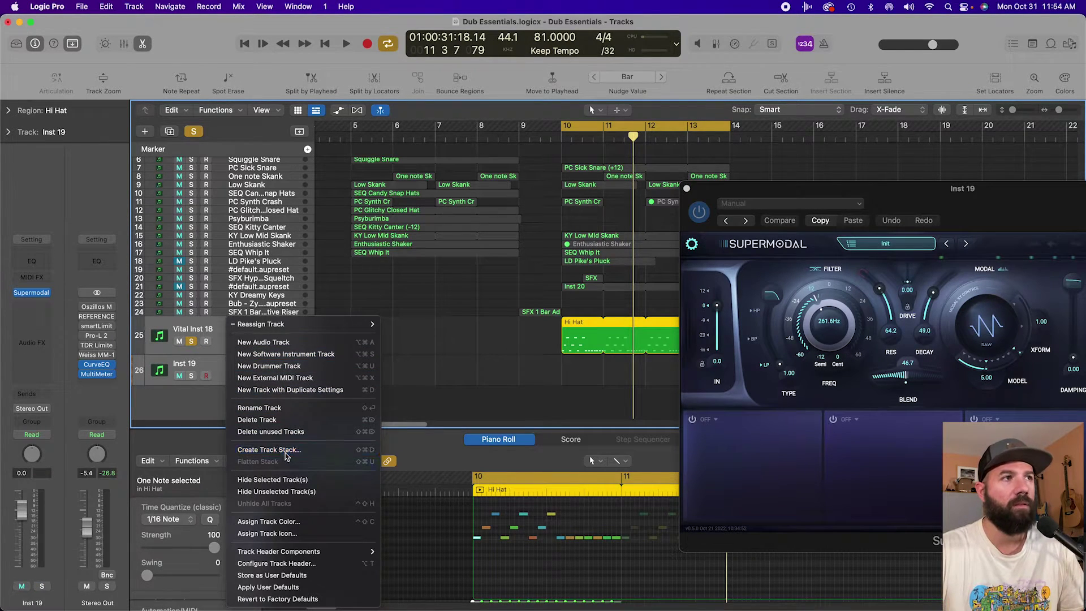
left_click(285, 451)
left_click(643, 369)
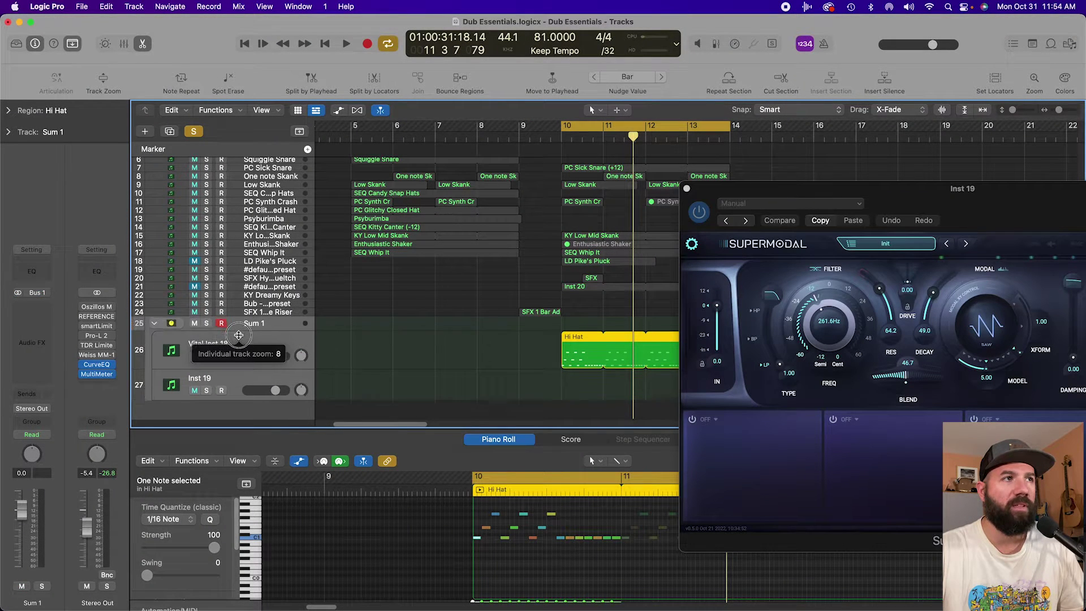
Unsolo Vital Inst 18 and set its output to No Output.
left_click(206, 357)
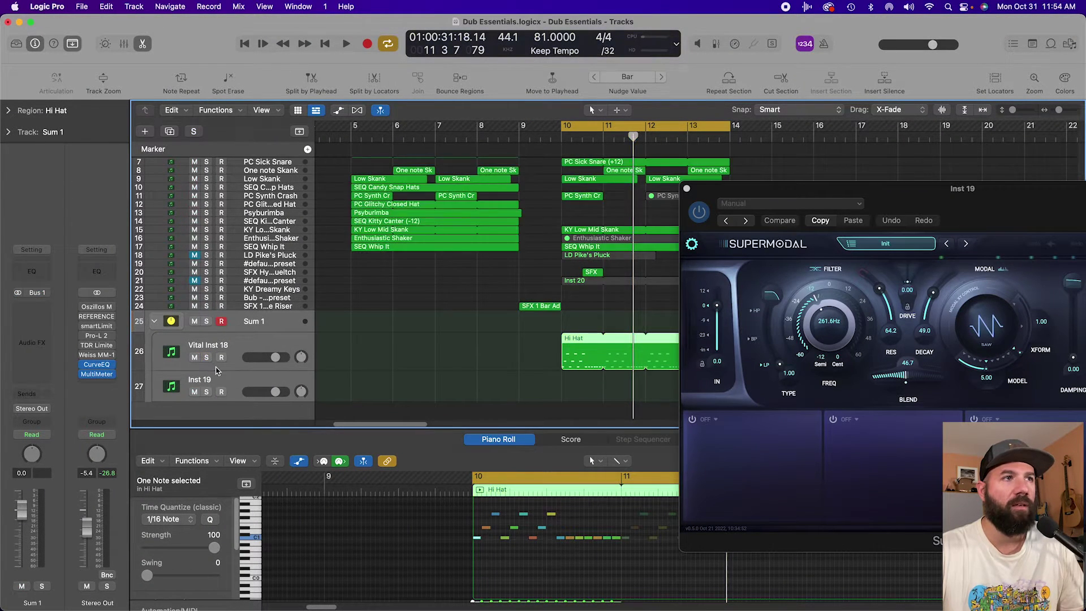
left_click_drag(572, 339, 576, 330)
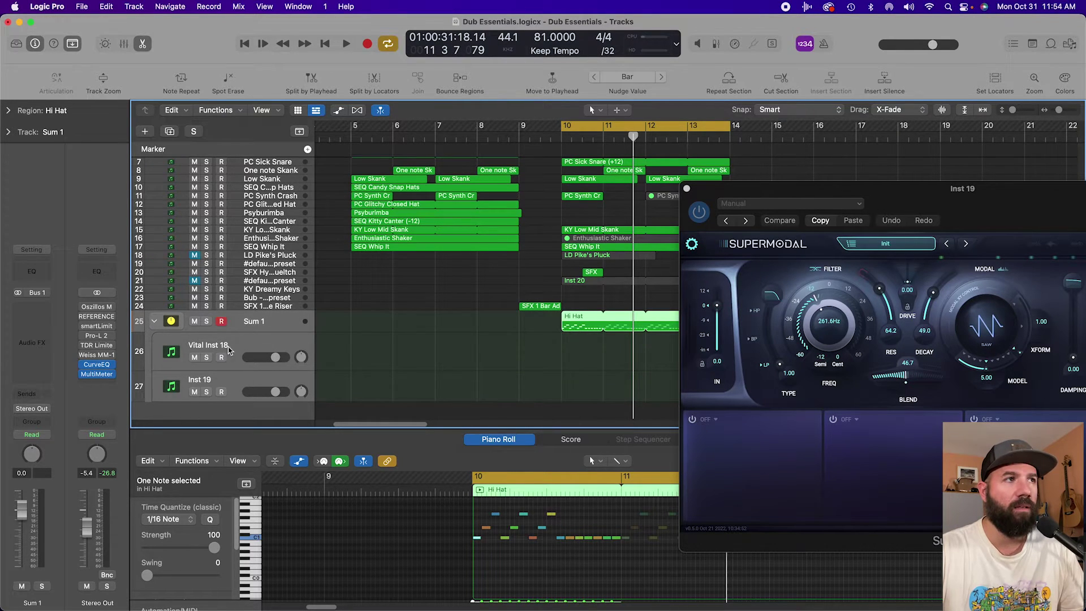
left_click(237, 343)
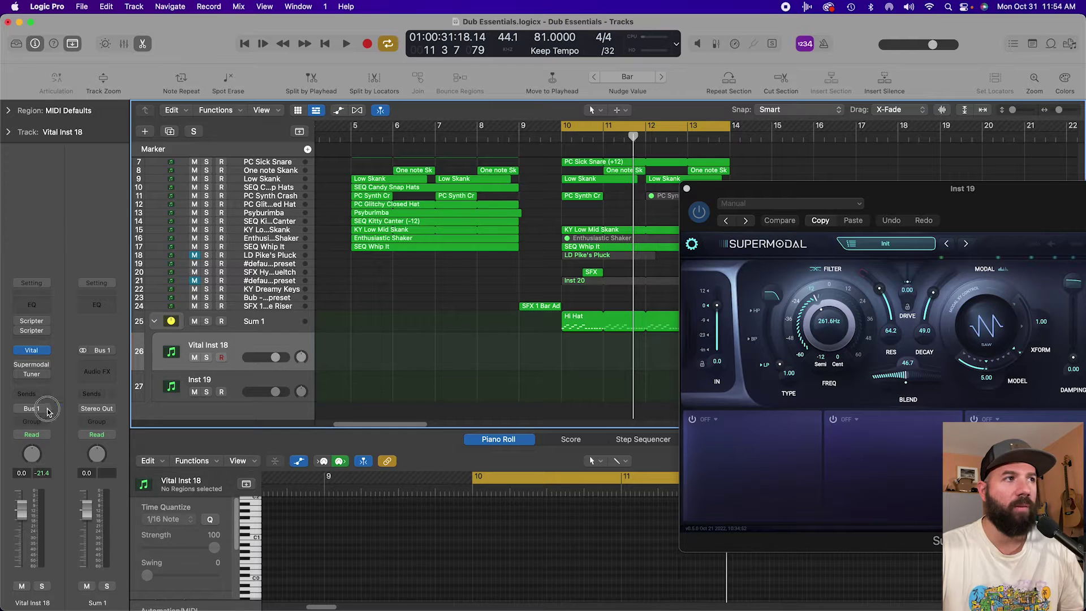
left_click(48, 411)
left_click(35, 418)
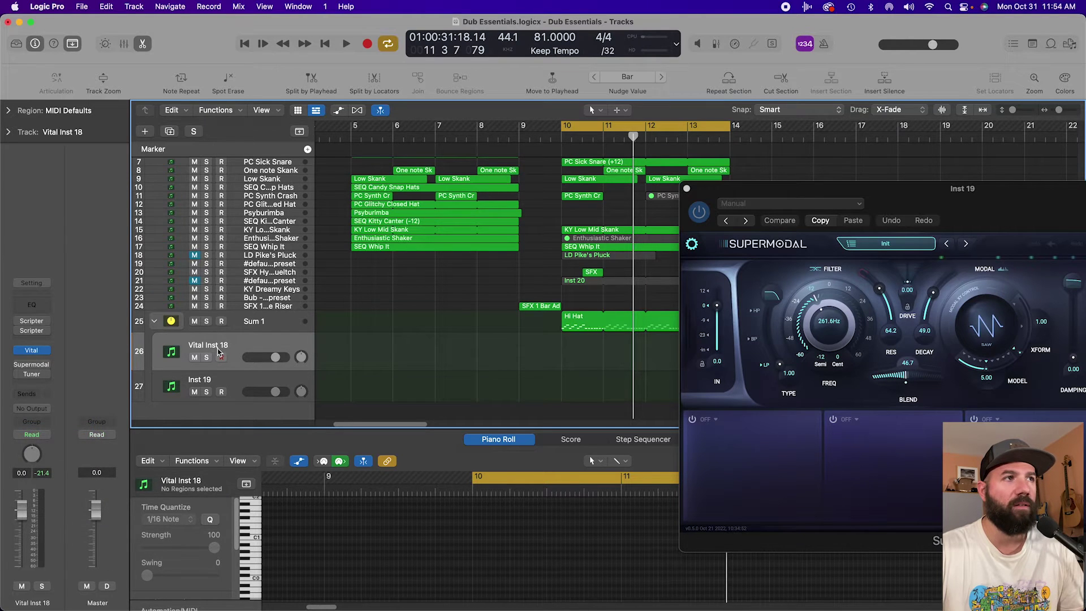
Set Inst 19's Supermodal side chain input to Vital Inst 18 (Inst 18).
left_click_drag(1007, 202, 573, 175)
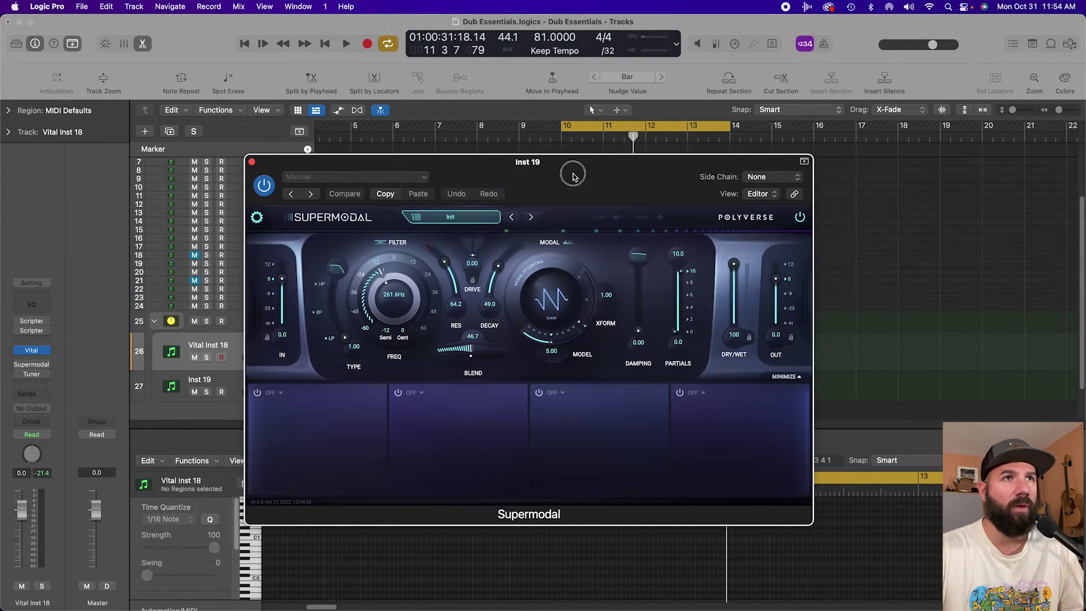
left_click(802, 181)
mouse_move(761, 222)
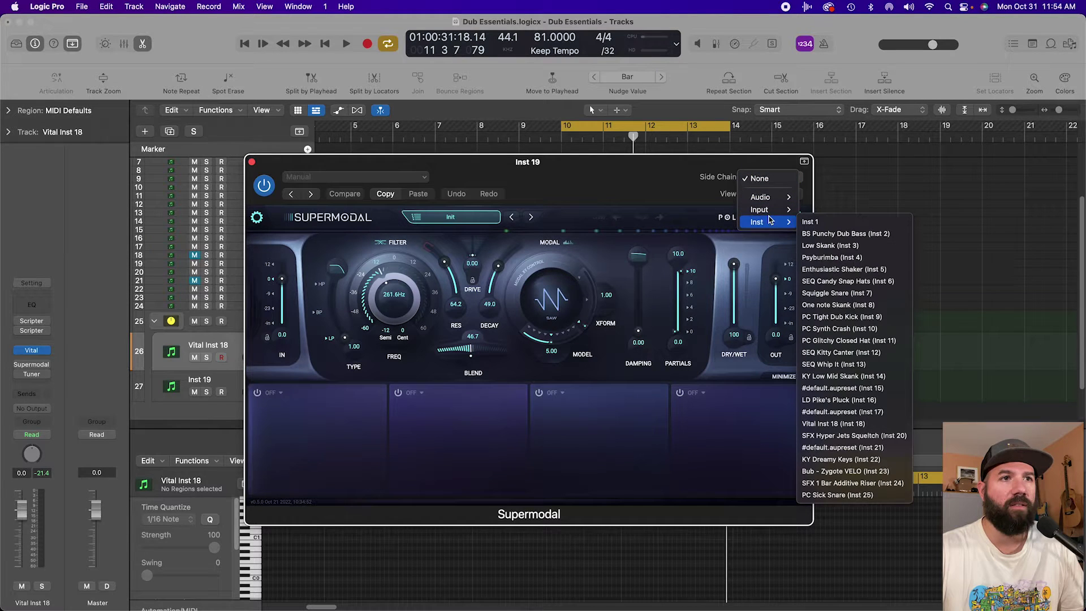
left_click(889, 421)
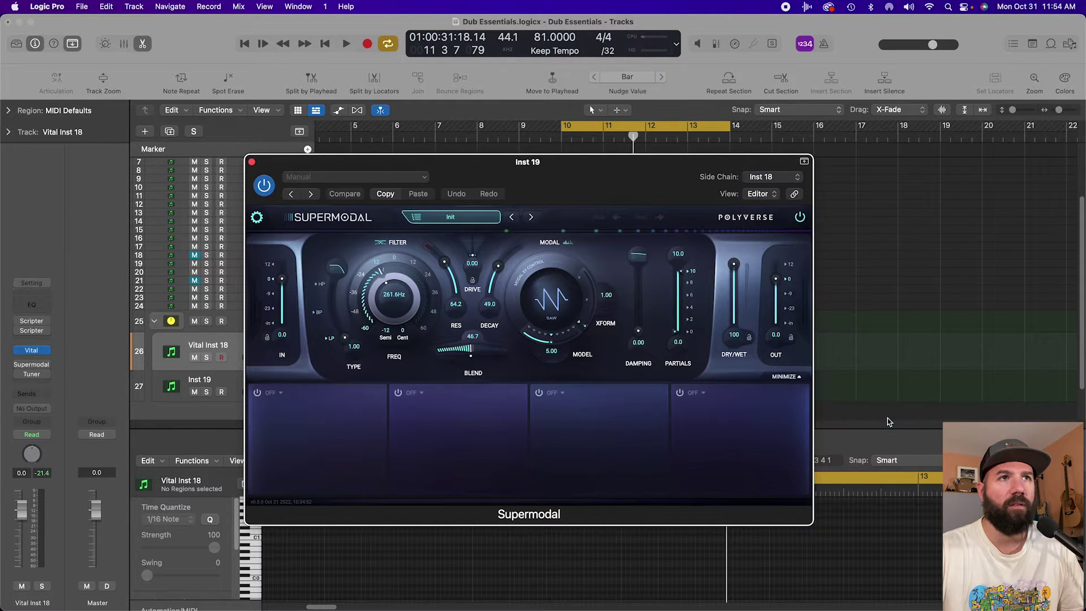
left_click_drag(638, 173, 892, 102)
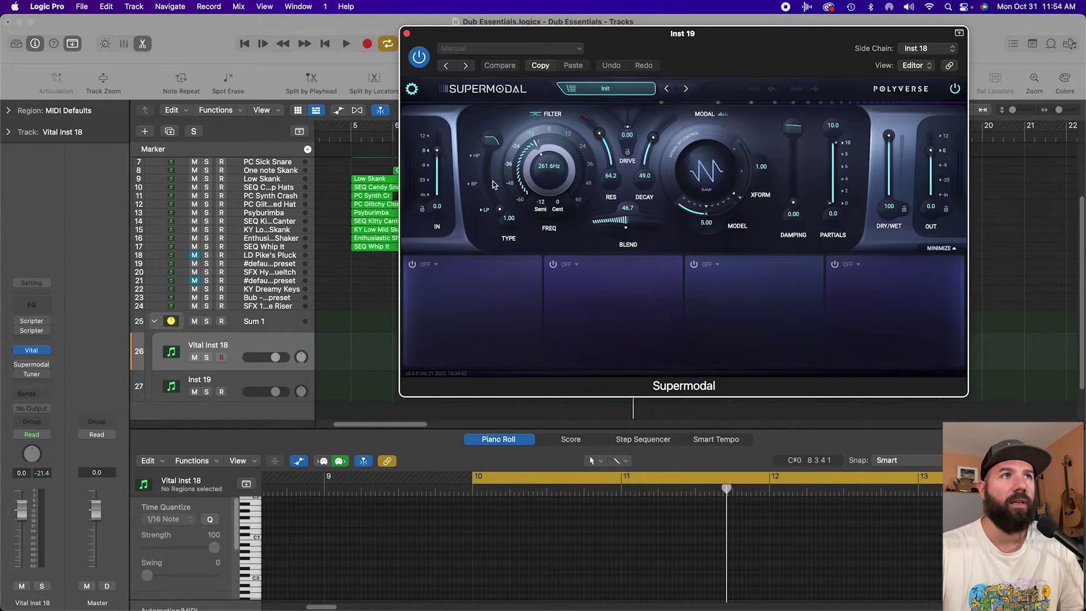
left_click_drag(651, 28, 916, 215)
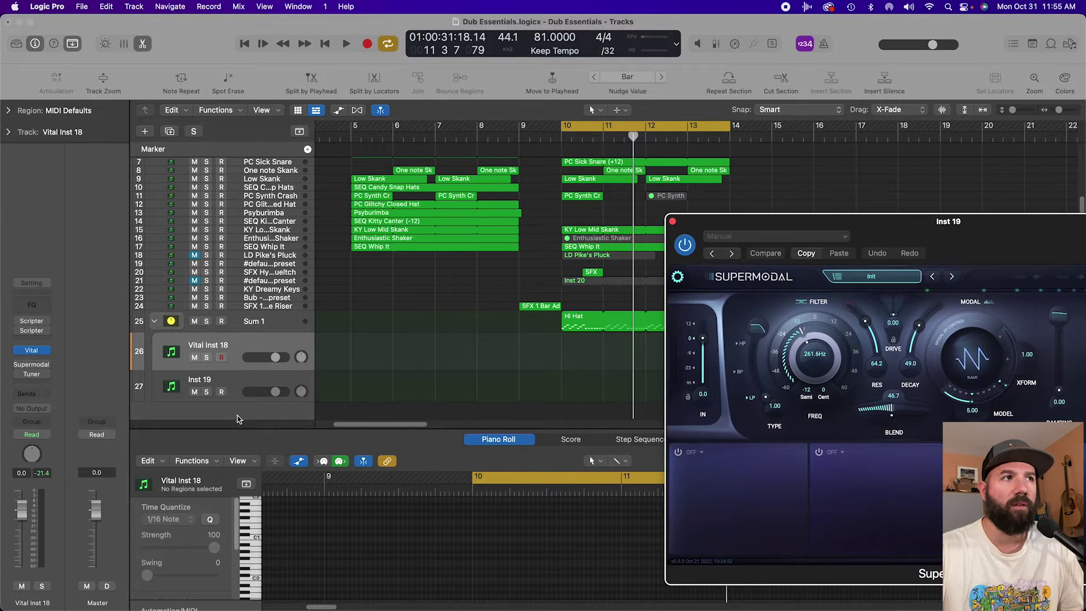
left_click(233, 379)
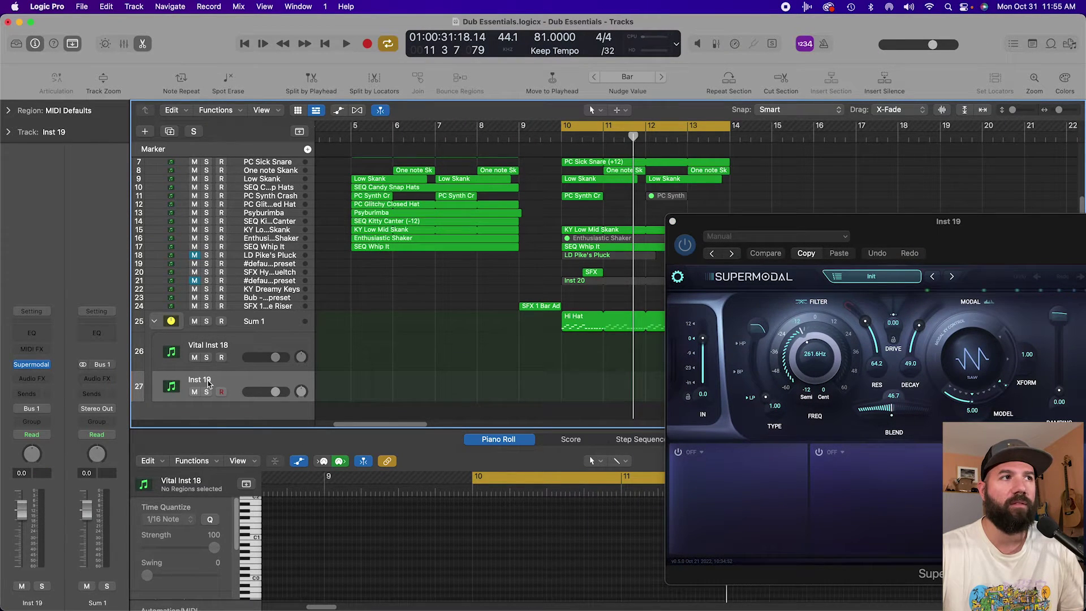
left_click(971, 258)
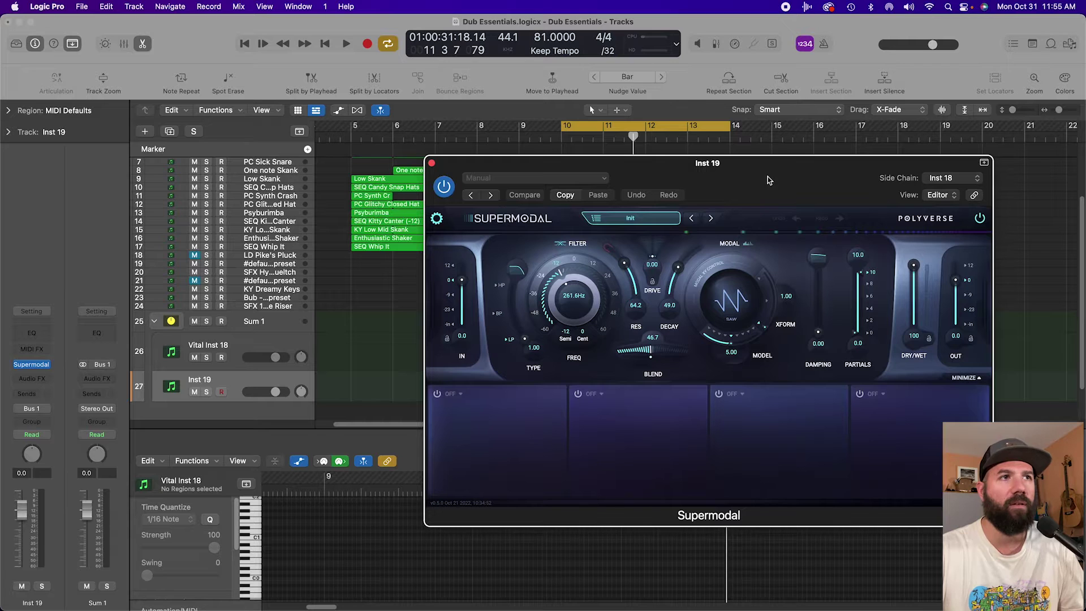
Solo Sum 1 and modulate Supermodal's FREQUENCY from MIDI/CV Note at depth 120.
key("space")
left_click_drag(767, 180, 611, 54)
key("s")
left_click(282, 271)
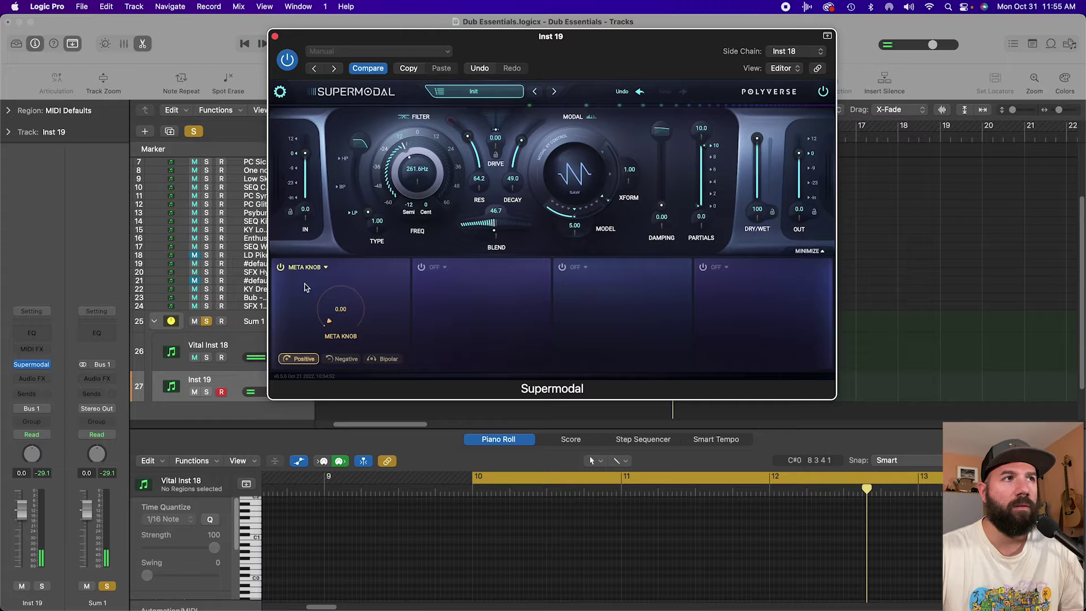
left_click(306, 267)
left_click(382, 327)
left_click(302, 296)
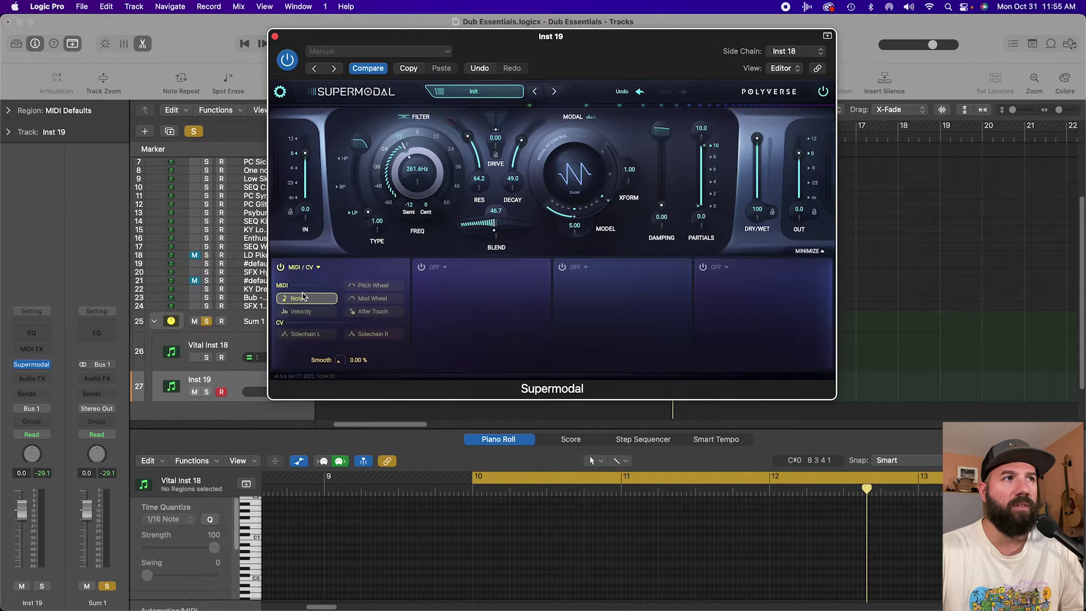
left_click_drag(303, 301, 417, 181)
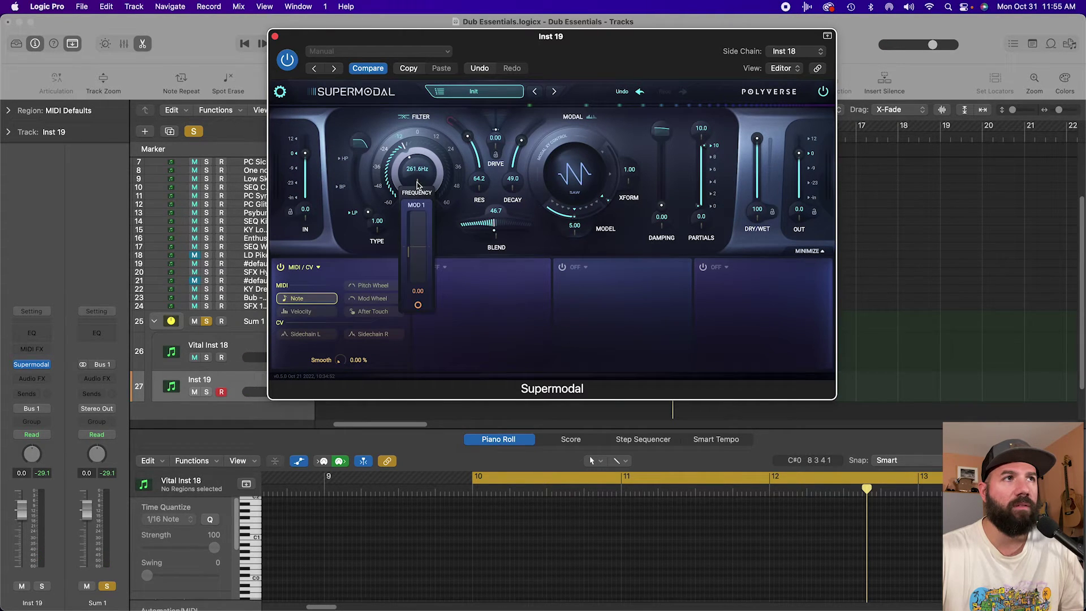
key("space")
left_click_drag(414, 247, 426, 195)
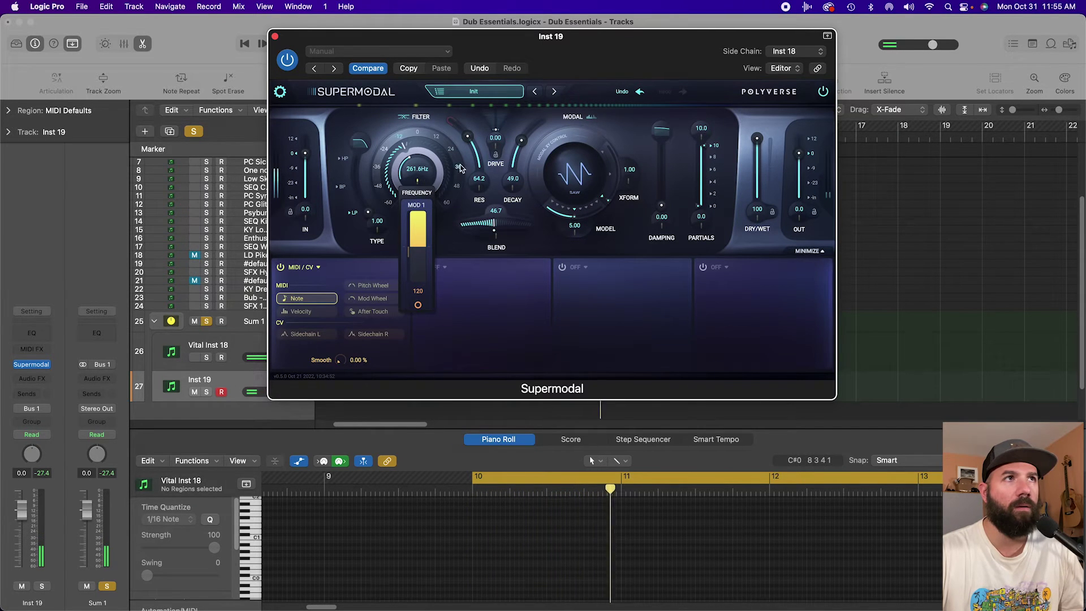
Transpose the Hi Hat region up two octaves (+24) and stop playback.
left_click_drag(489, 46, 511, 416)
left_click(571, 320)
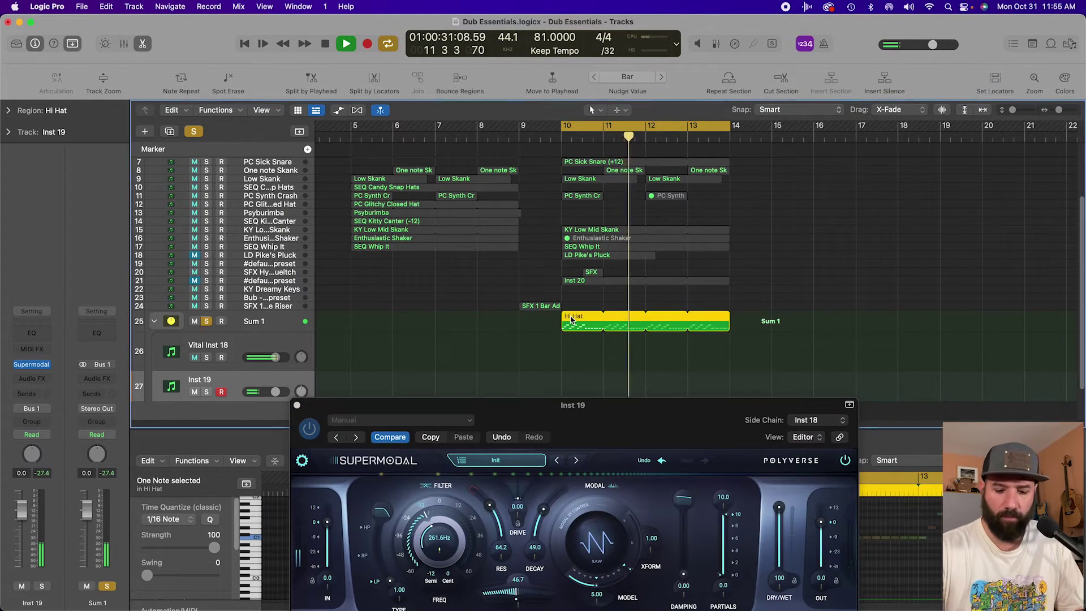
key("alt+shift+Up")
key("alt+shift+Up")
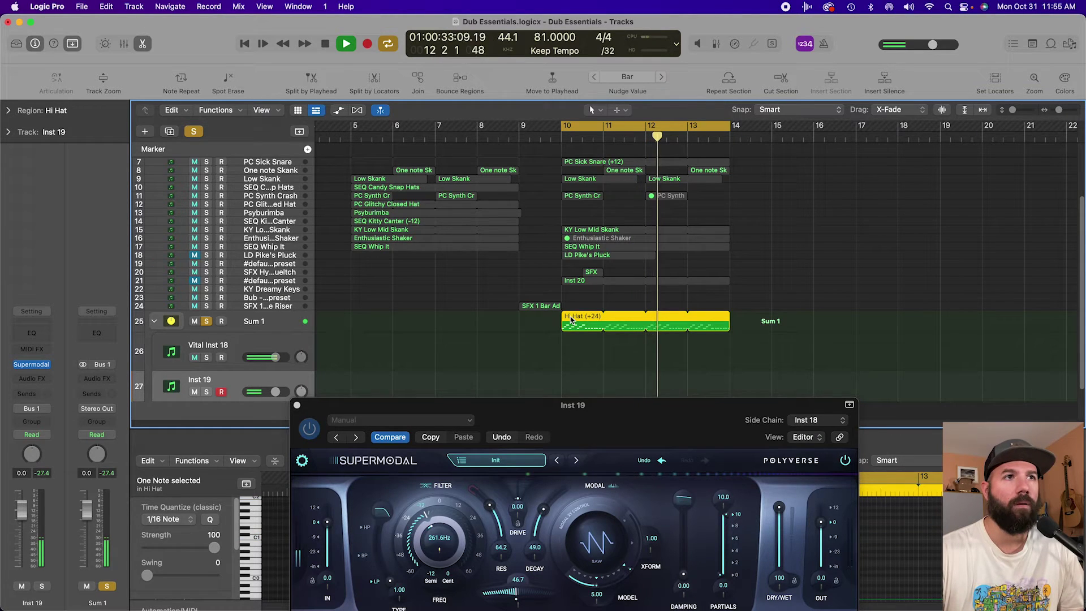
left_click_drag(571, 417, 699, 141)
key("space")
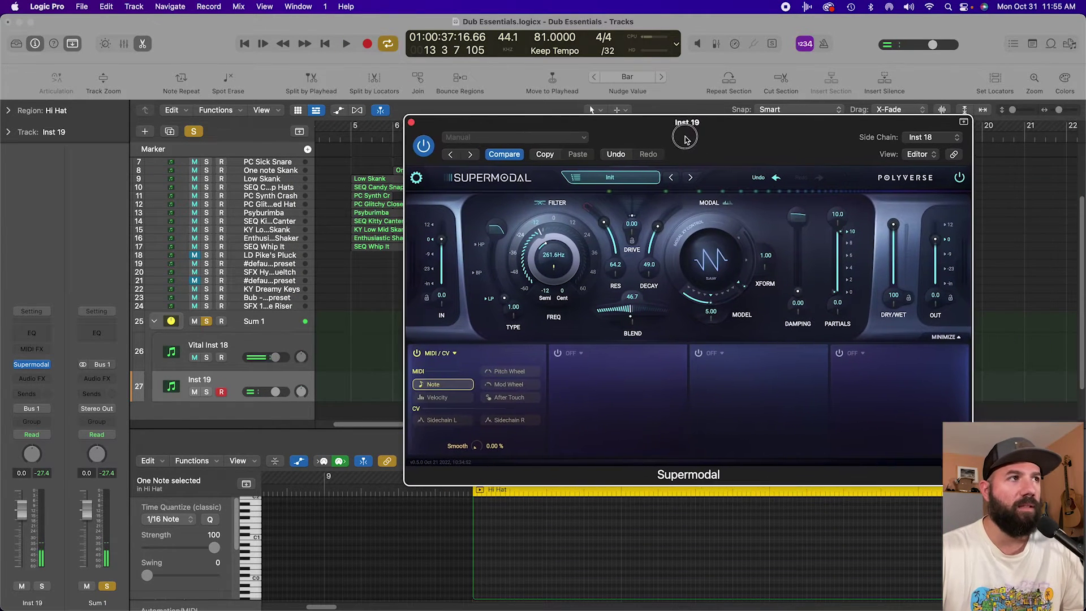
Insert a Tuner after Supermodal on Inst 19 and disarm recording on the Sum 1 stack.
left_click(34, 388)
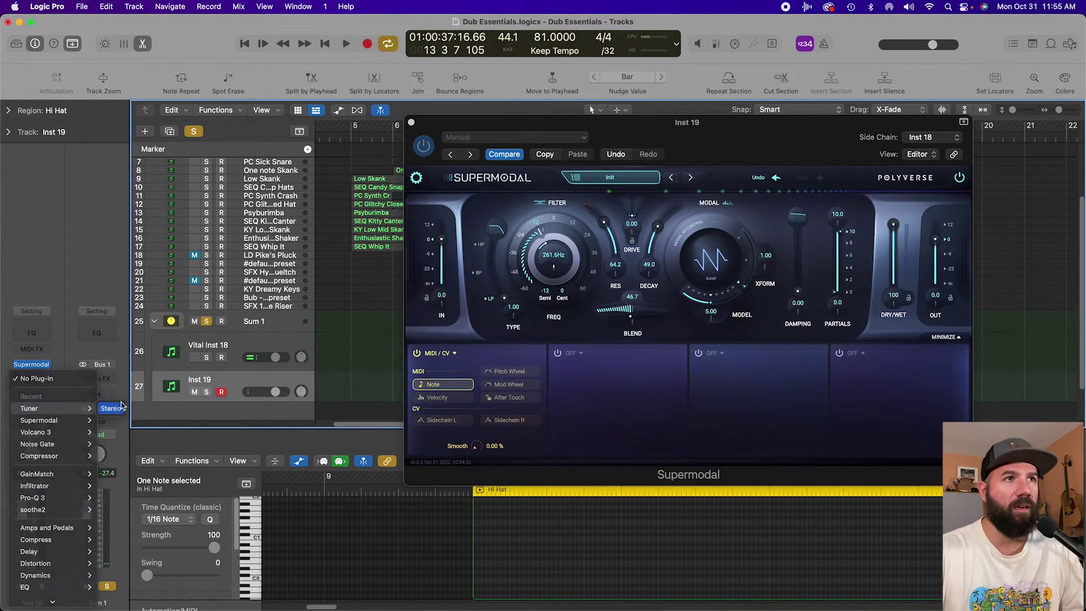
left_click(115, 407)
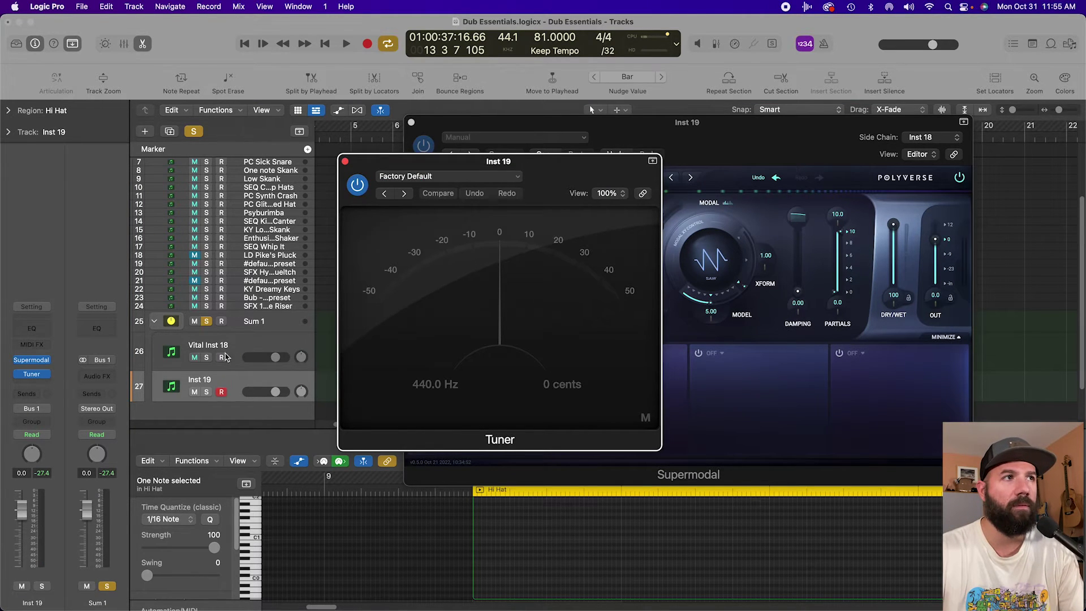
left_click(206, 326)
left_click(221, 321)
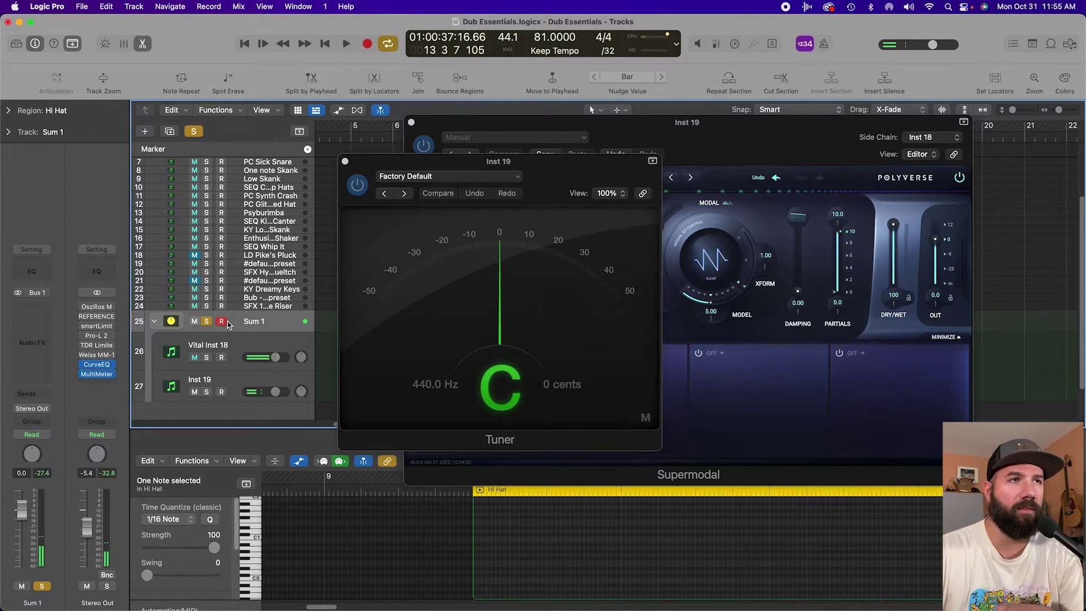
left_click_drag(566, 162, 412, 121)
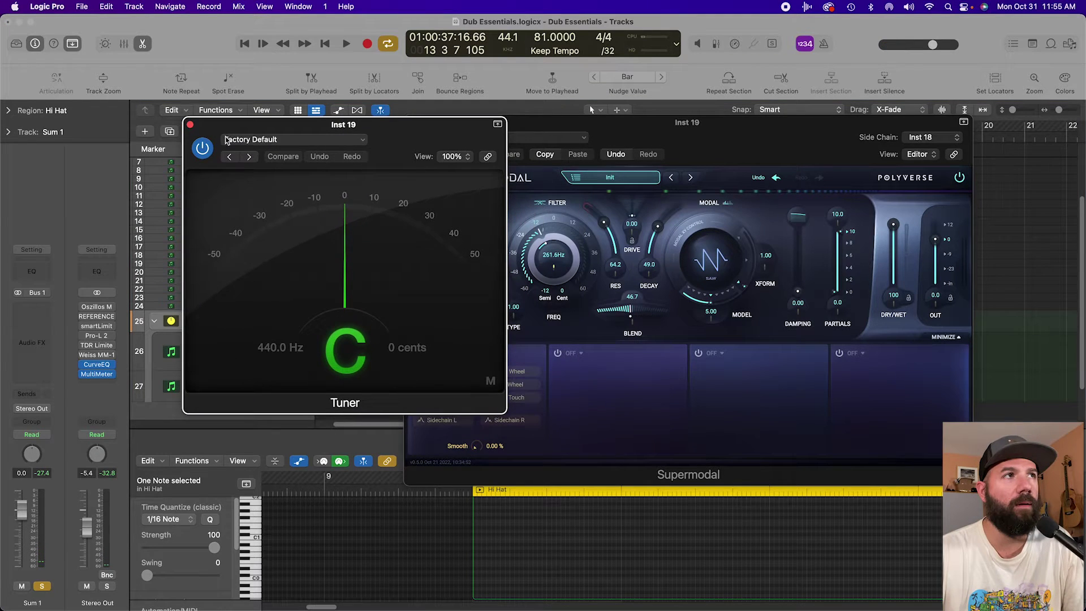
Close the Tuner and load FabFilter Pro-C 2 (Stereo) as an AU MIDI-controlled effect on Inst 26.
left_click(191, 121)
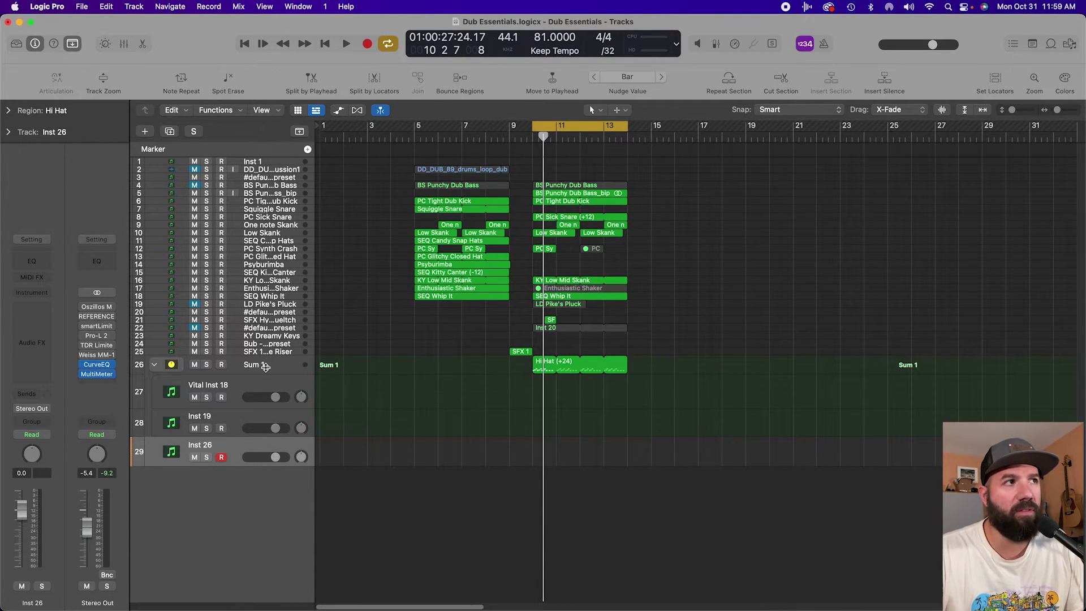
left_click(60, 291)
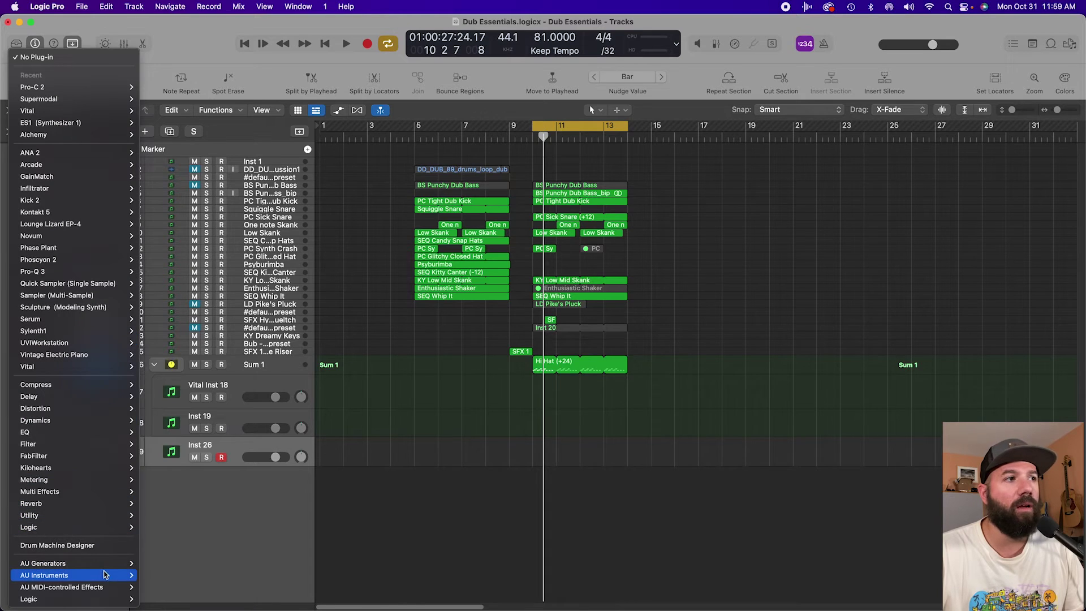
mouse_move(101, 577)
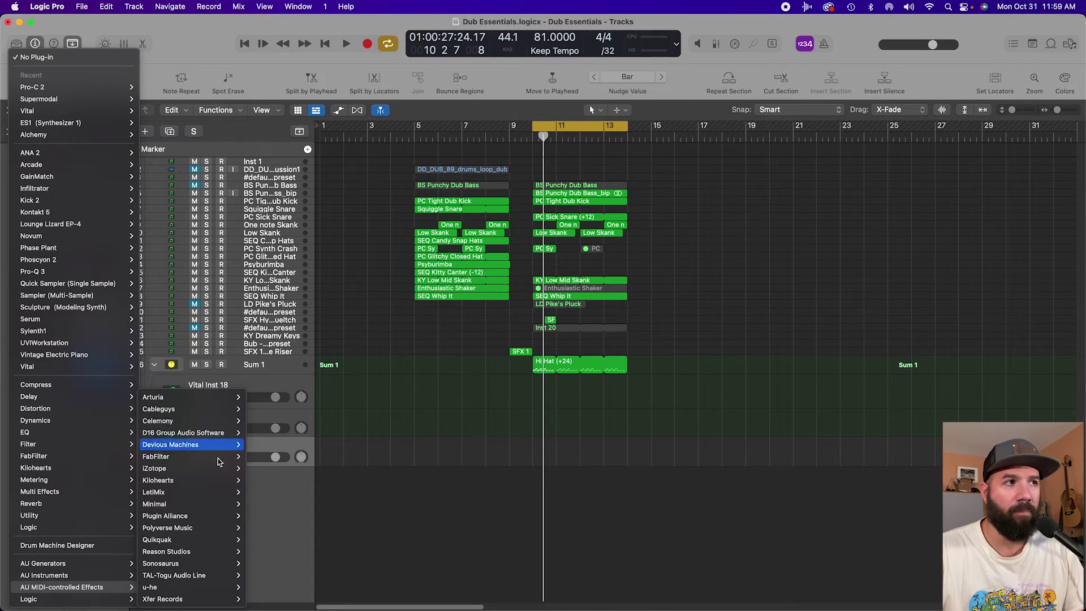
mouse_move(187, 457)
mouse_move(266, 409)
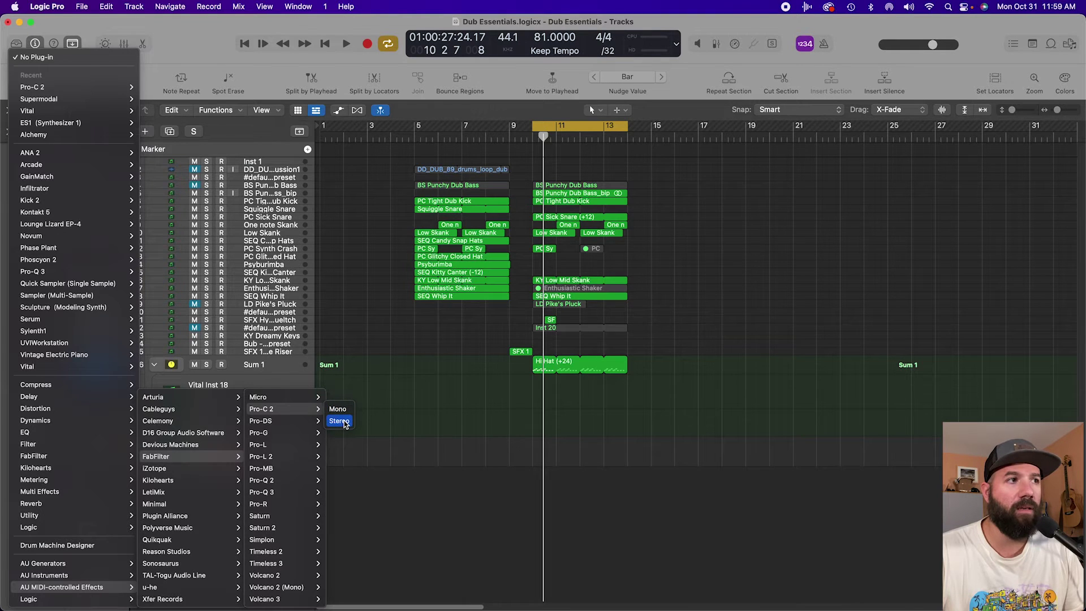
left_click(339, 421)
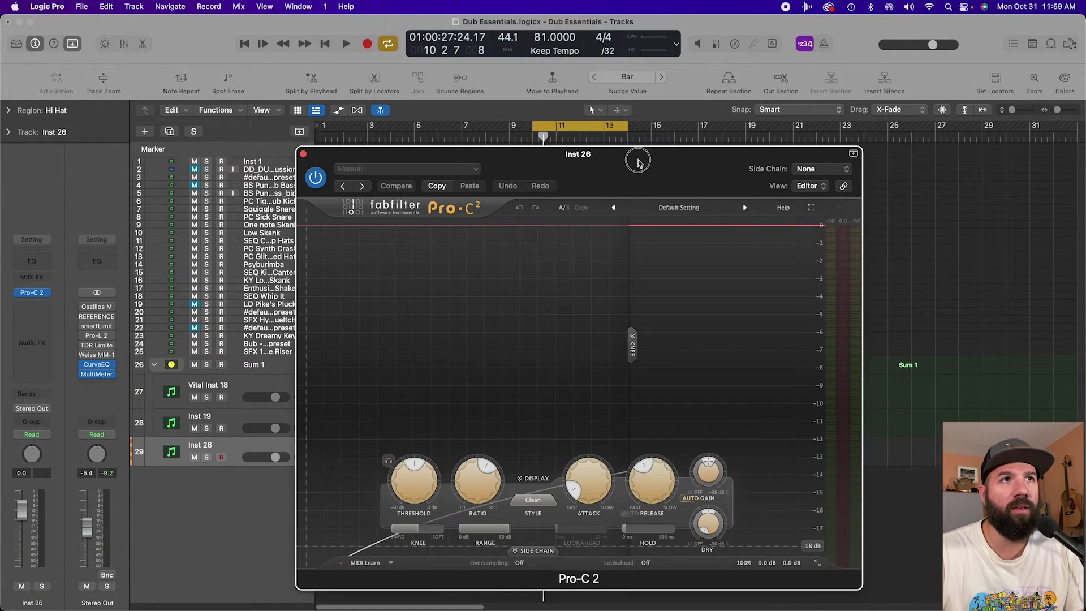
Set Pro-C 2's side chain to Audio > BS Punchy Dub Bass and show the SIDE CHAIN panel.
left_click(745, 156)
mouse_move(761, 172)
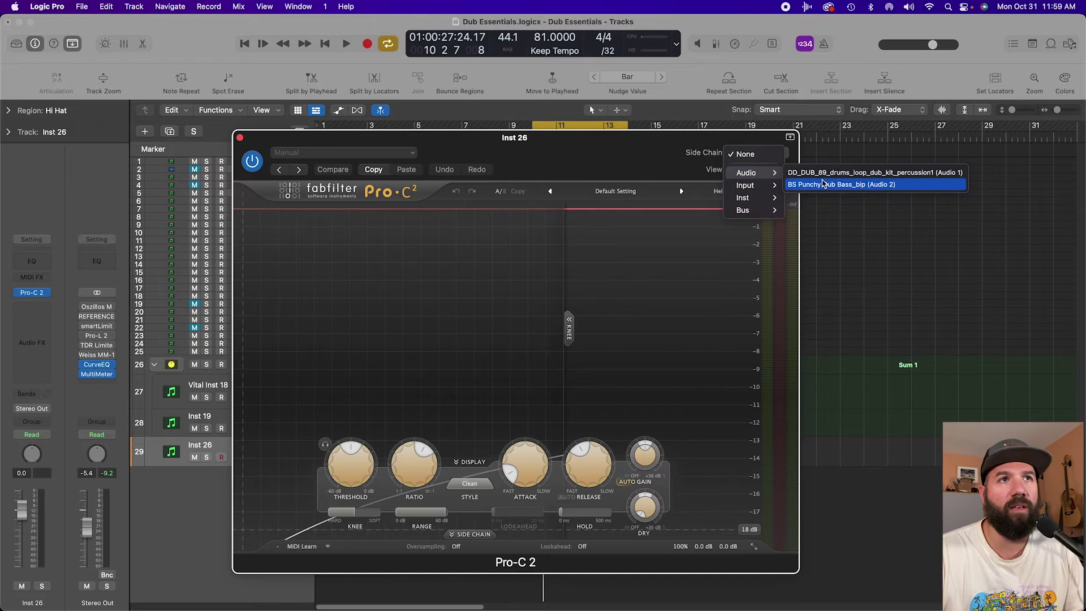
left_click(824, 184)
left_click_drag(650, 138, 638, 127)
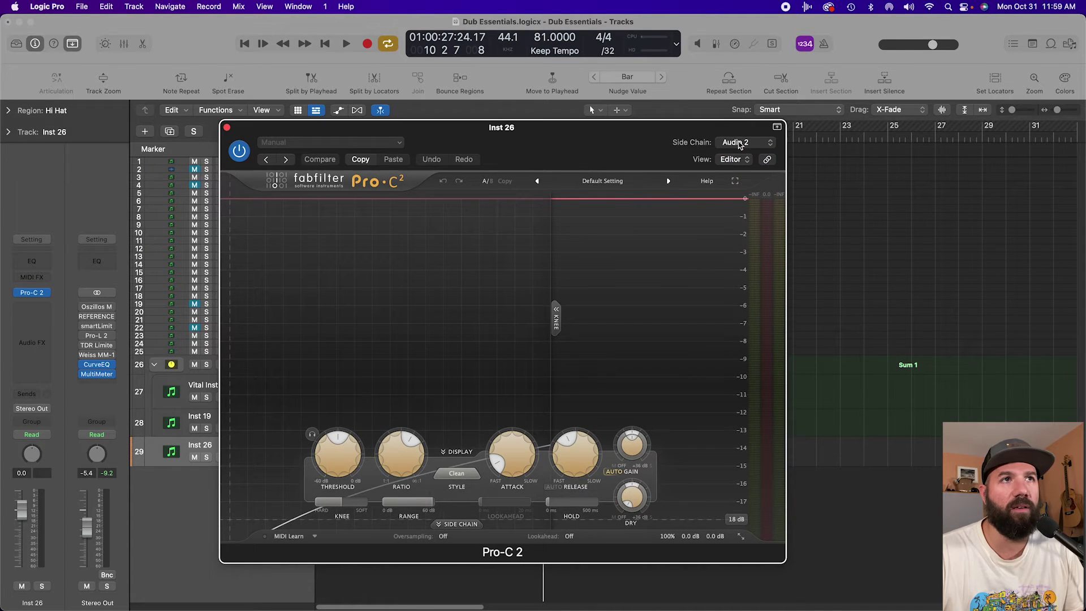
left_click(457, 524)
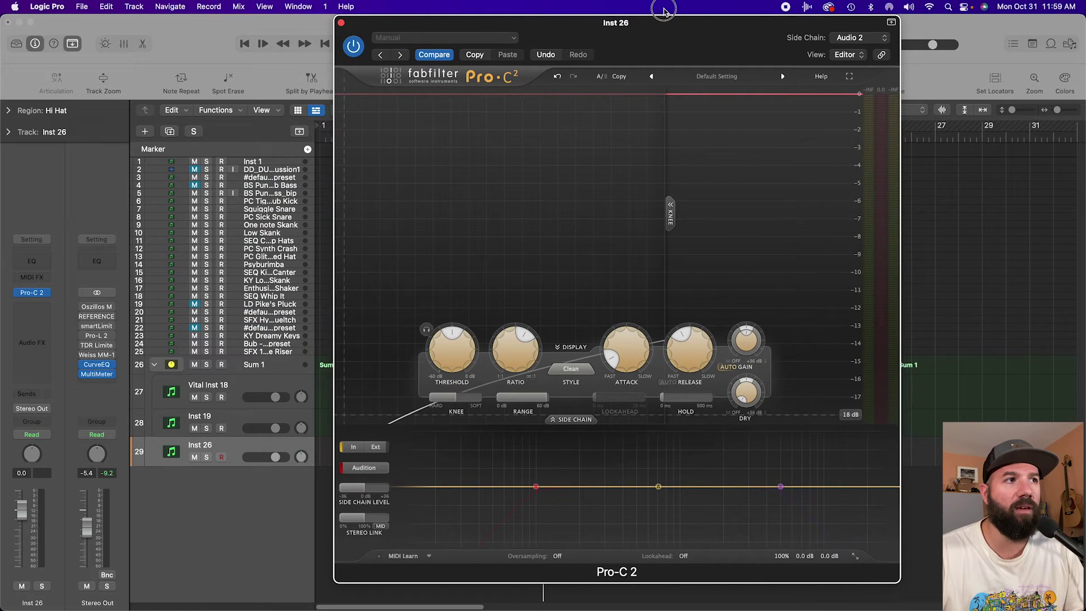
Solo Inst 26, start playback and raise the compressor threshold.
left_click(206, 457)
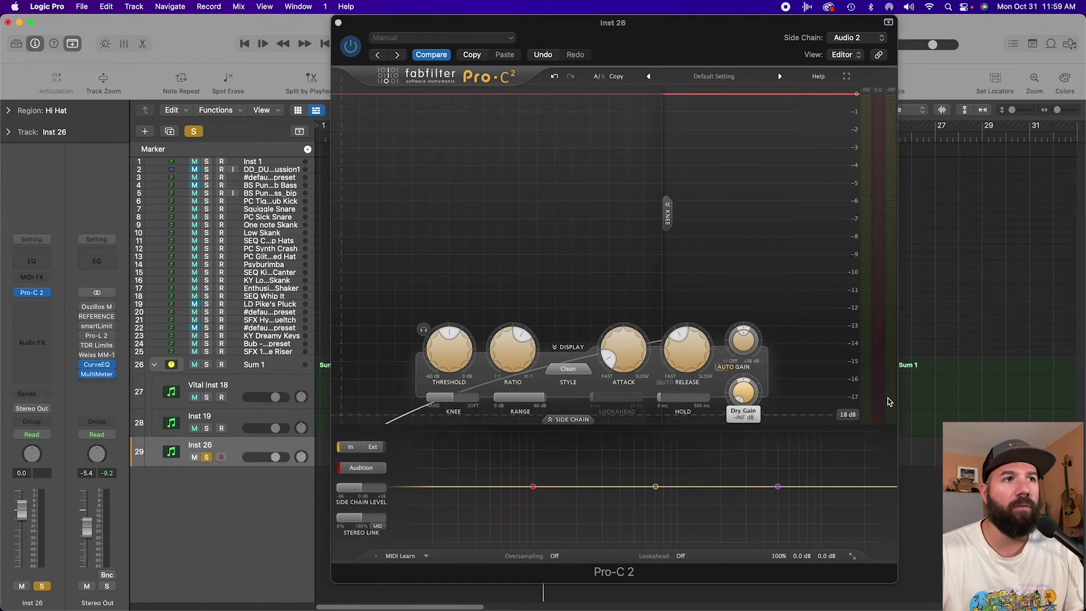
key("space")
left_click_drag(451, 356, 416, 176)
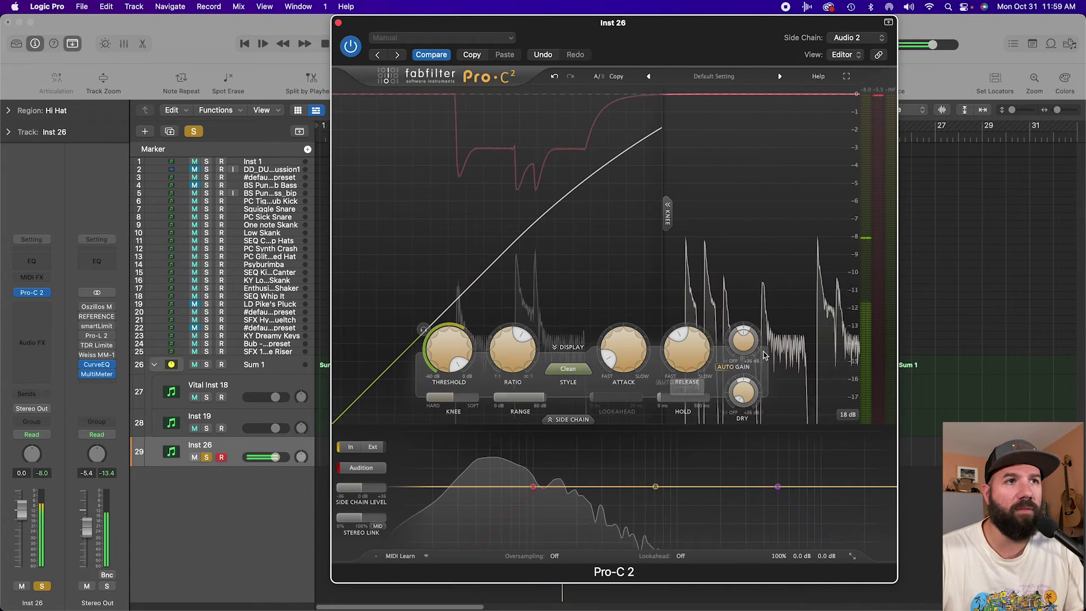
left_click_drag(341, 27, 382, 27)
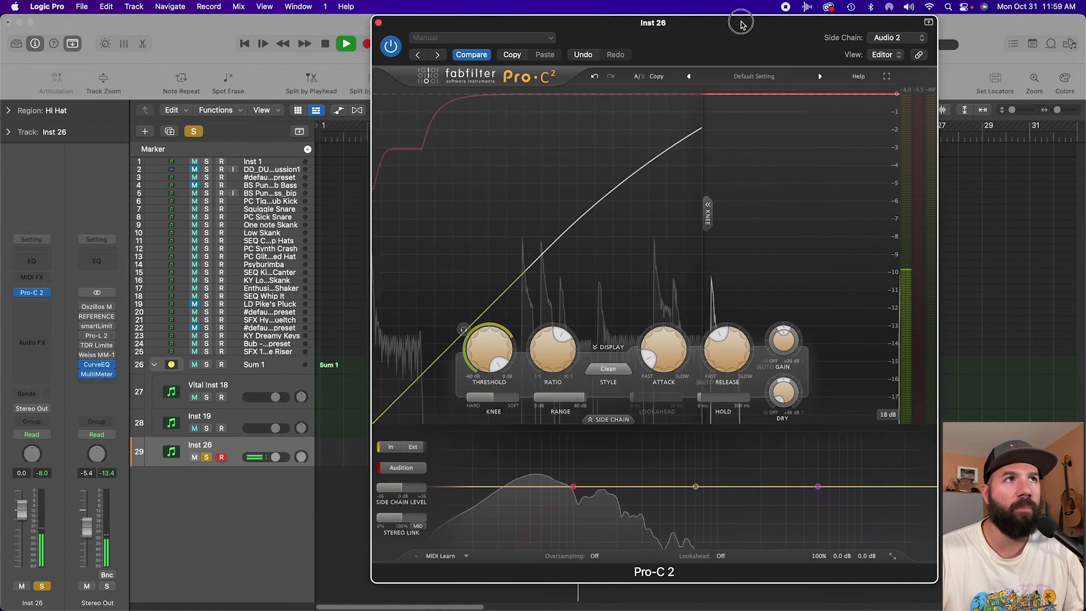
Close Pro-C 2, stop playback, and insert FabFilter Volcano 3 (Stereo) after it on Inst 26.
left_click(379, 24)
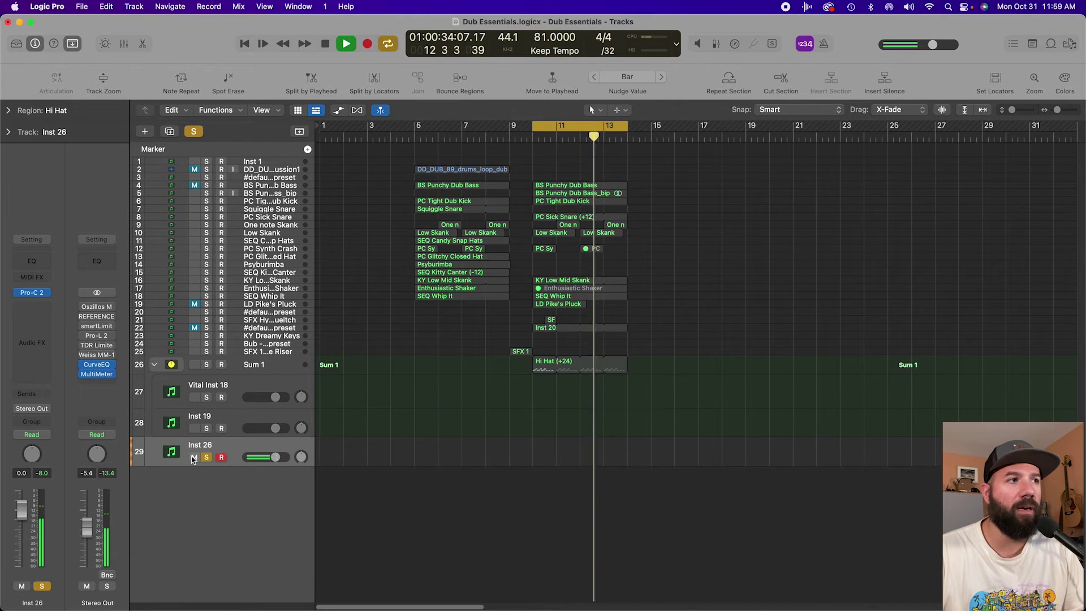
key("space")
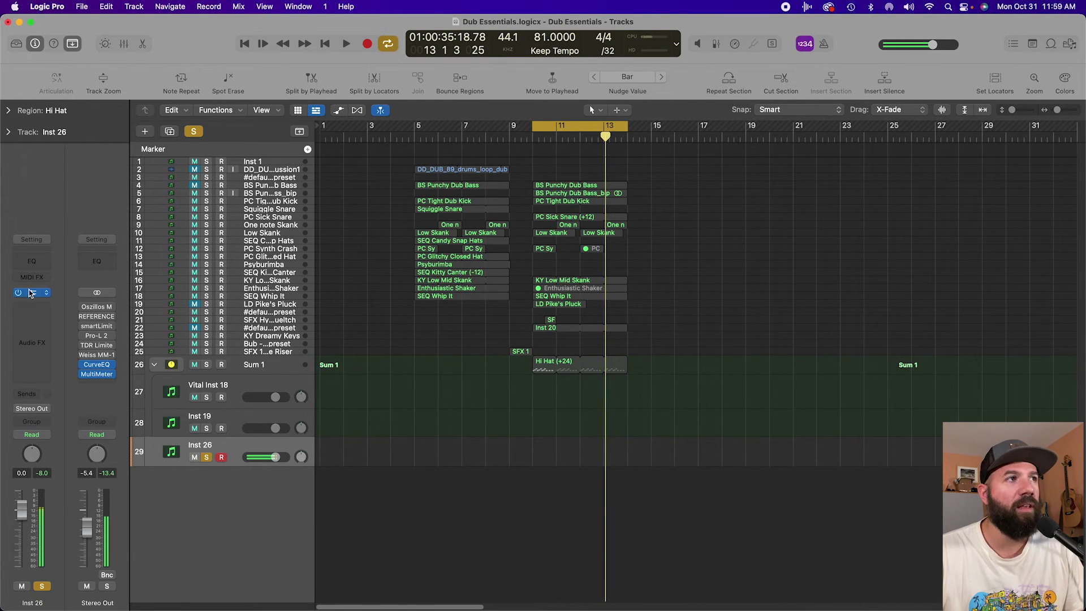
left_click(27, 307)
mouse_move(72, 368)
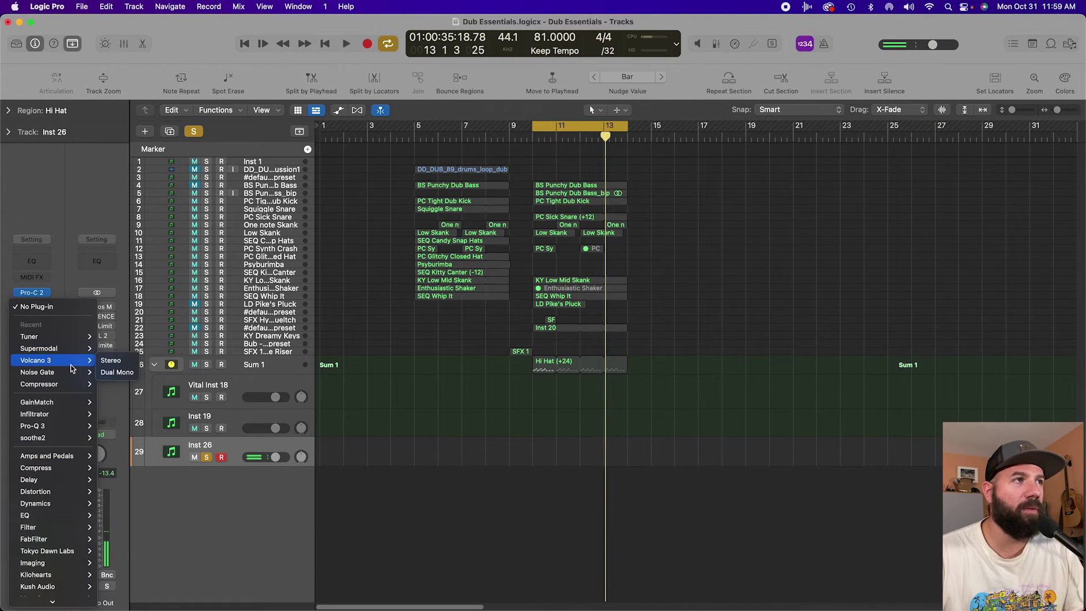
left_click(110, 360)
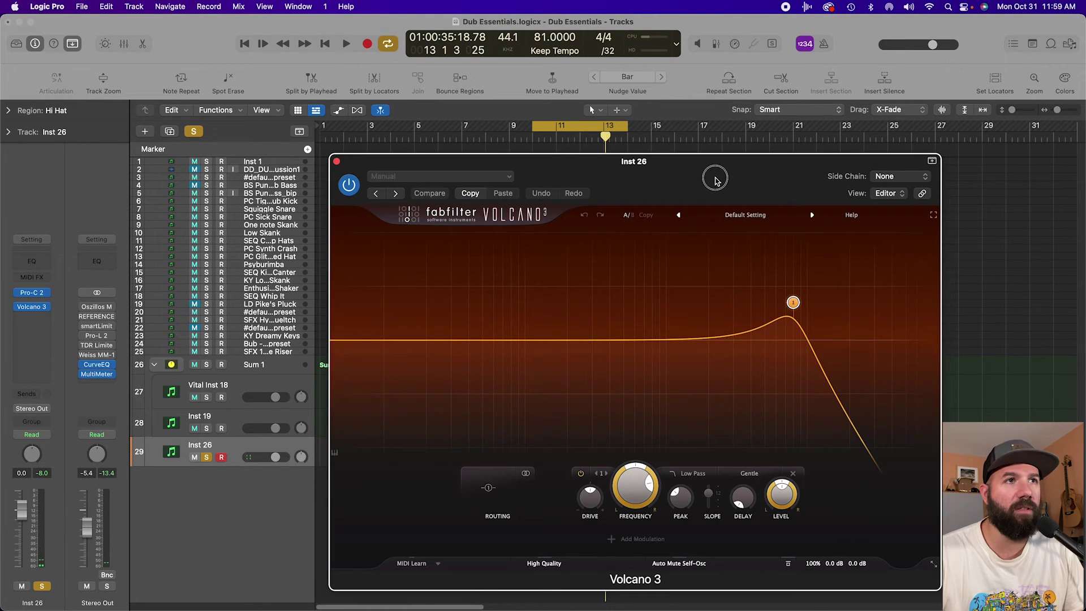
Lower Volcano 3's low-pass filter cutoff to about 625 Hz.
left_click_drag(715, 179, 680, 172)
left_click_drag(758, 295, 606, 306)
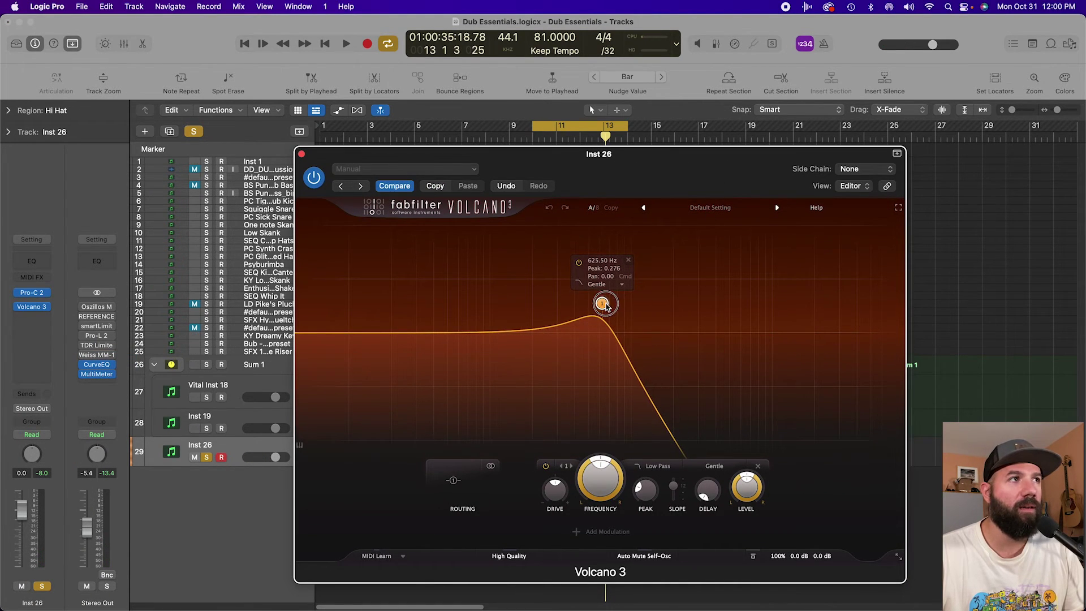
left_click(30, 279)
mouse_move(41, 311)
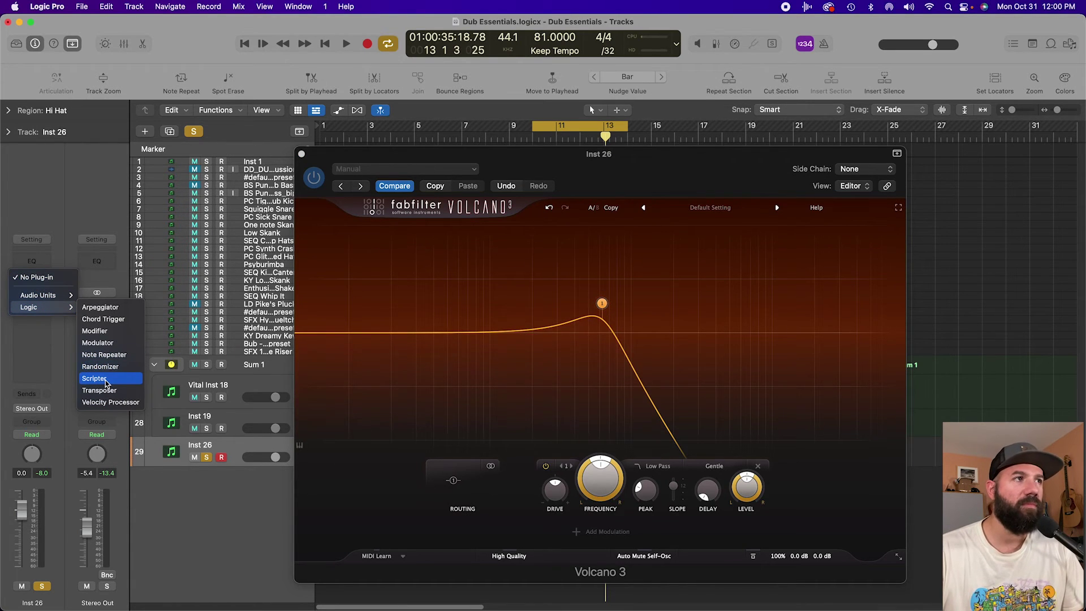
Add a Logic Modulator with a sine LFO learned to Volcano 3's Filter 1 frequency, then play.
left_click(102, 342)
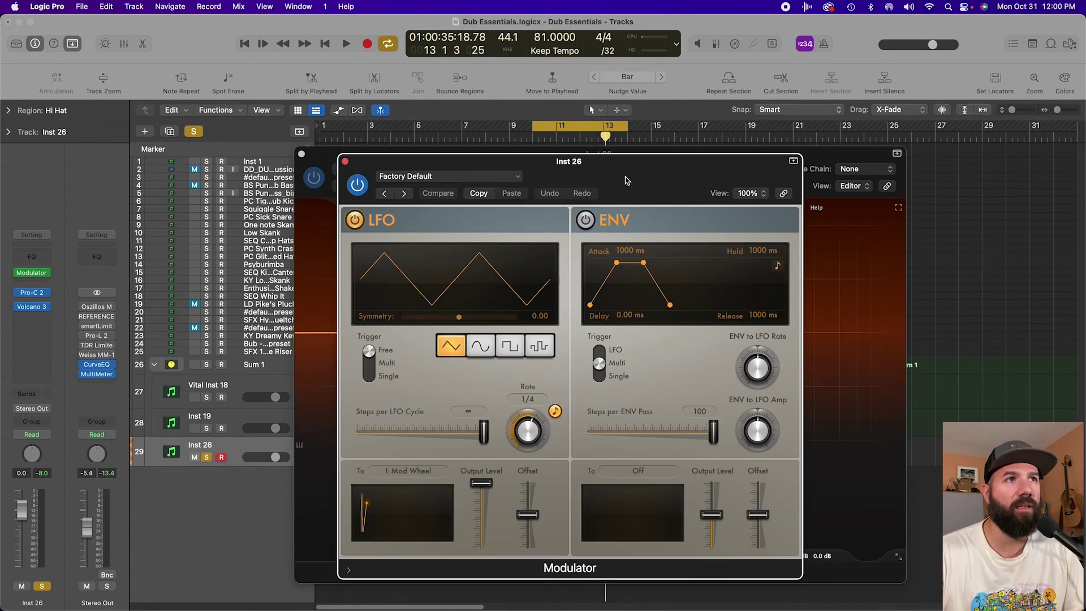
left_click_drag(625, 181, 320, 61)
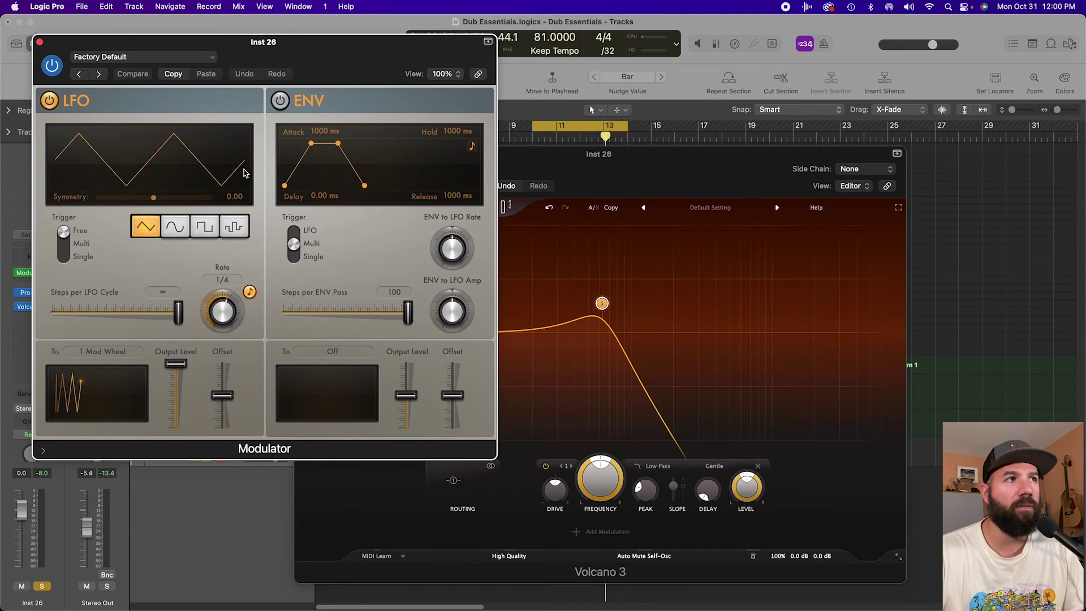
left_click(177, 227)
left_click(119, 351)
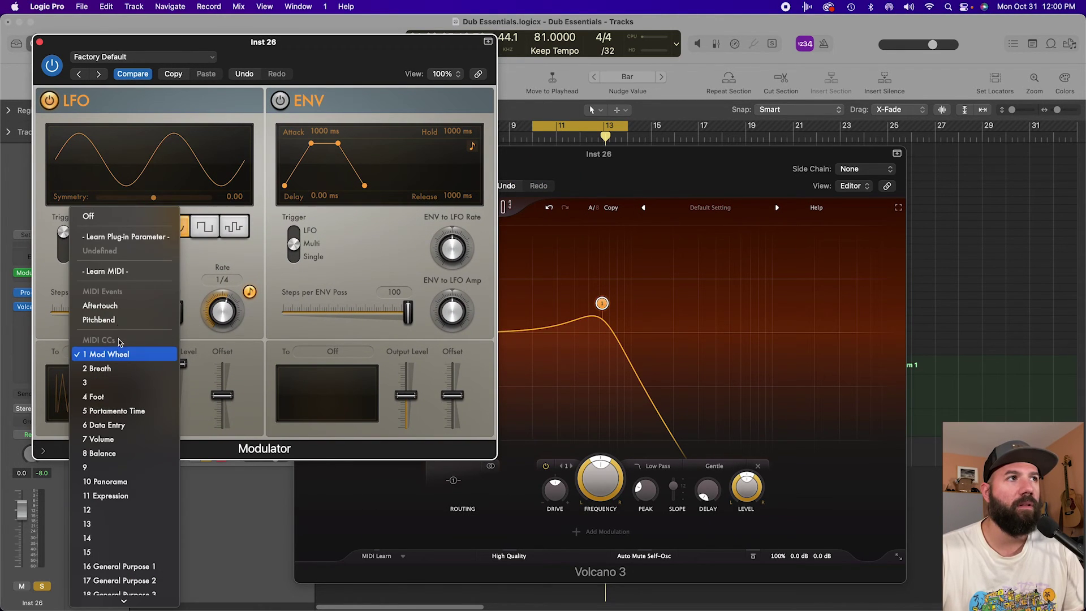
left_click(113, 235)
left_click(602, 478)
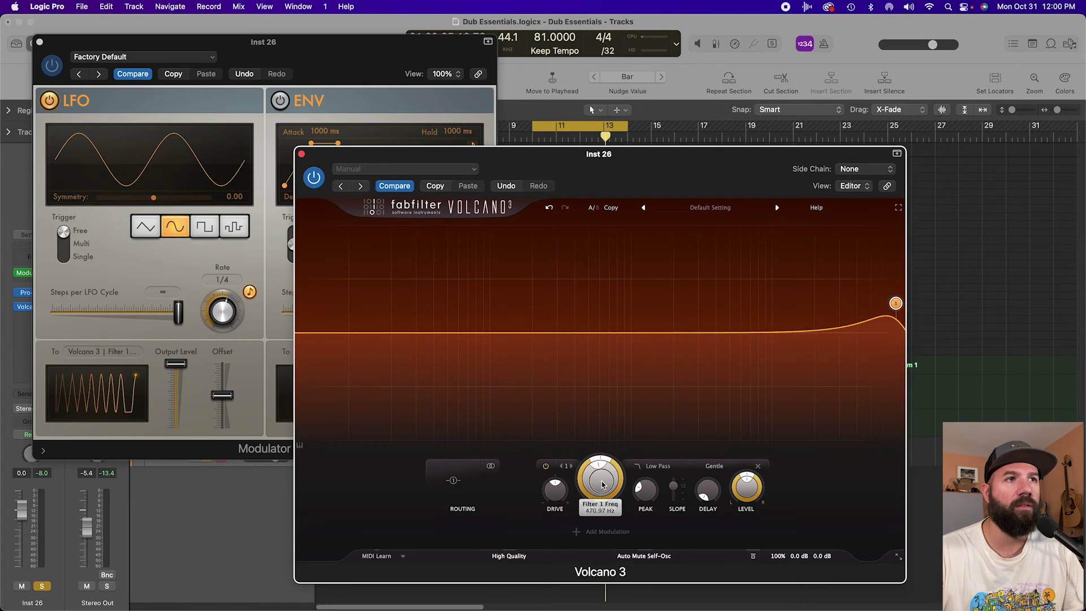
key("space")
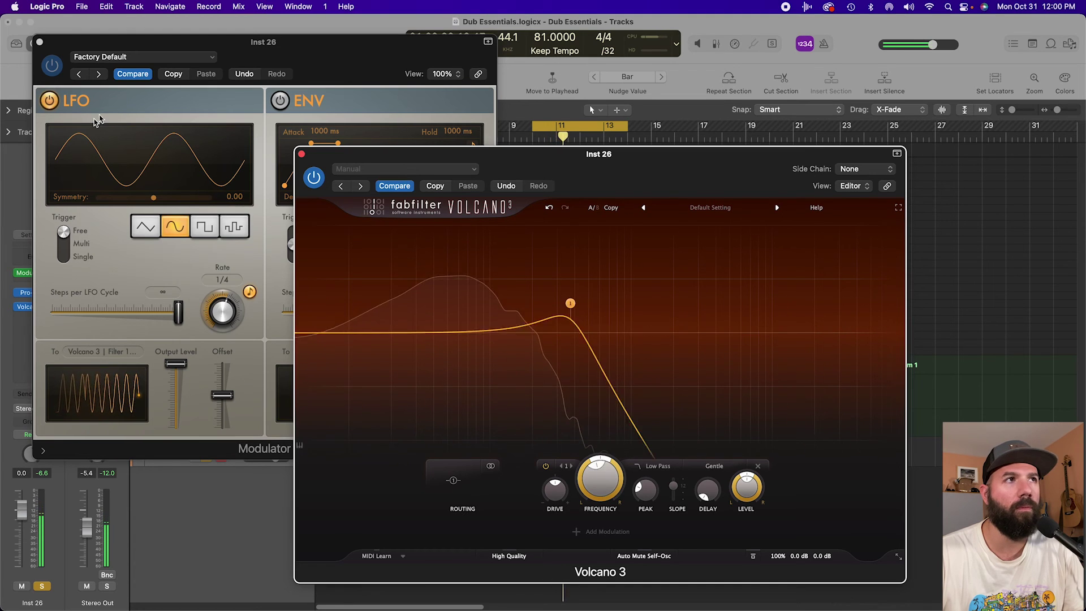
Close the Modulator plug-in window to return to the tracks area.
left_click(238, 125)
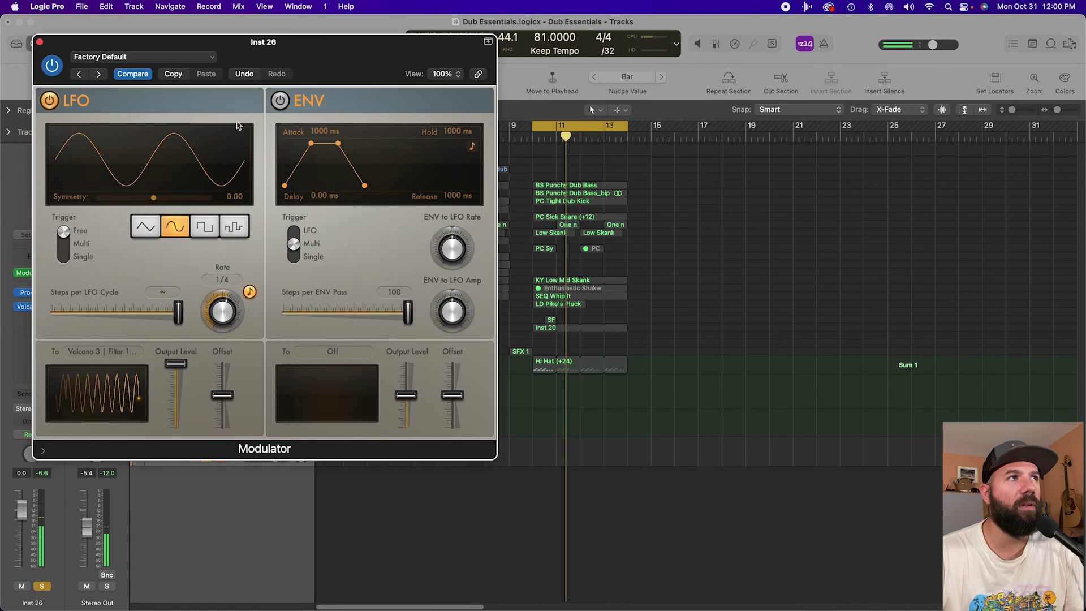
left_click(40, 42)
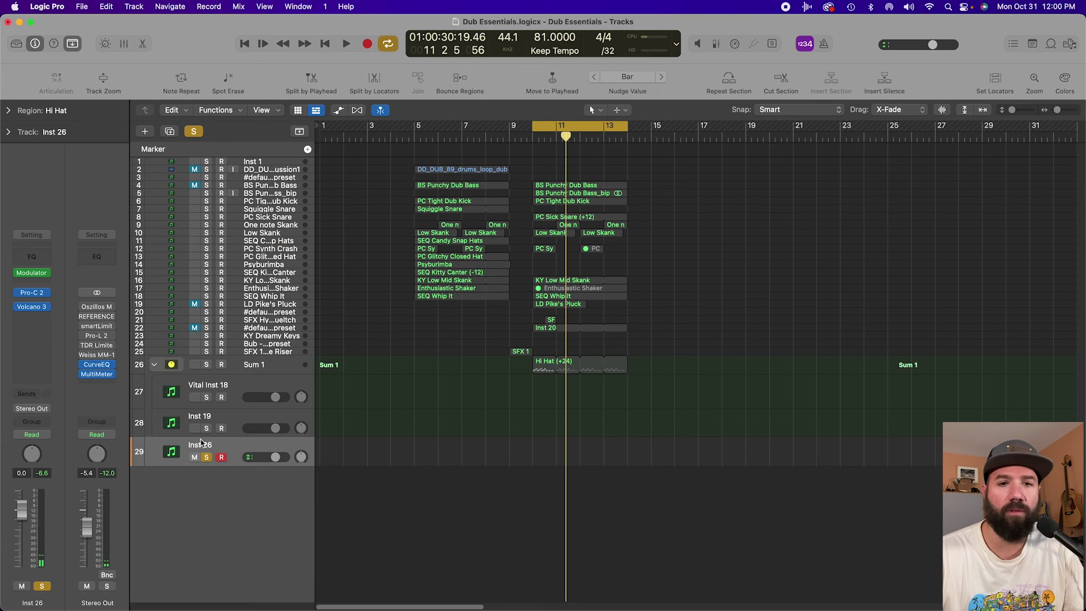